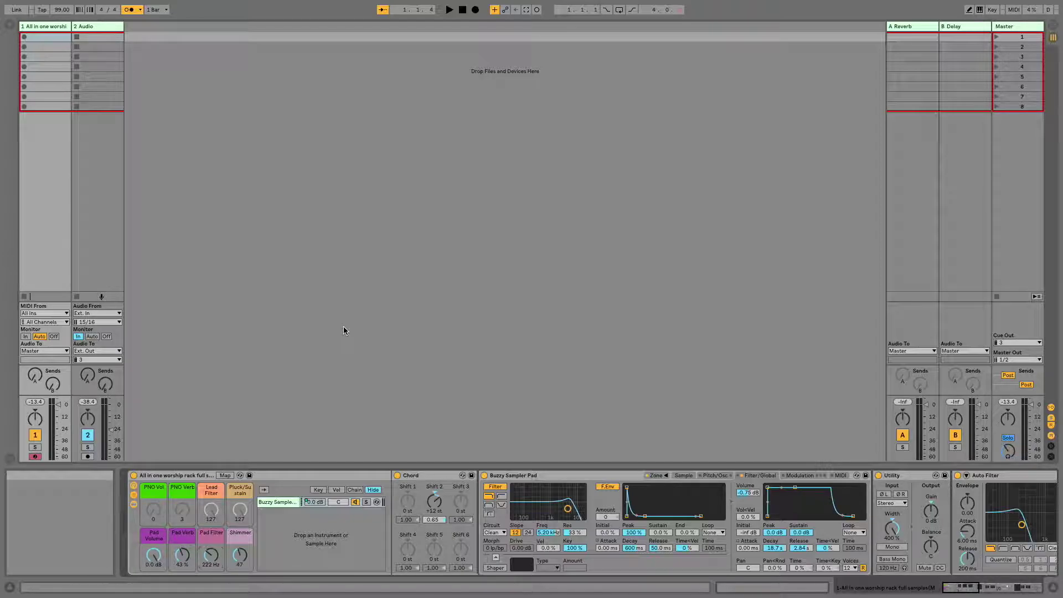
# Step: Record a four-bar pad chord clip into track 1's first slot with Shift+F9
pyautogui.hotkey('shift', 'F9')
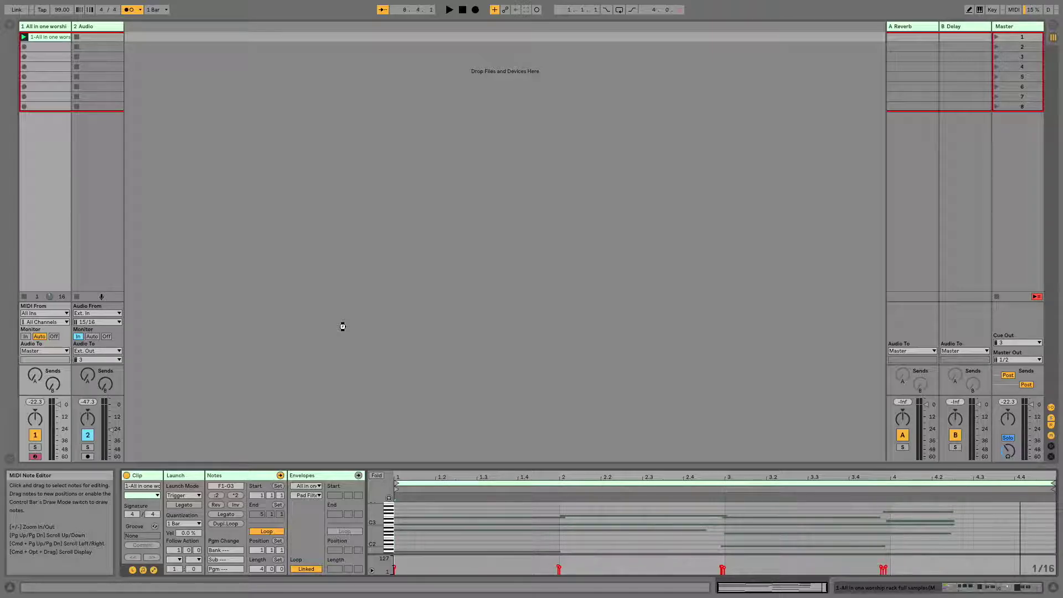
# Step: Check the rack's devices, return to the note editor, and drag the divider up to enlarge it
pyautogui.hotkey('shift', 'Tab')
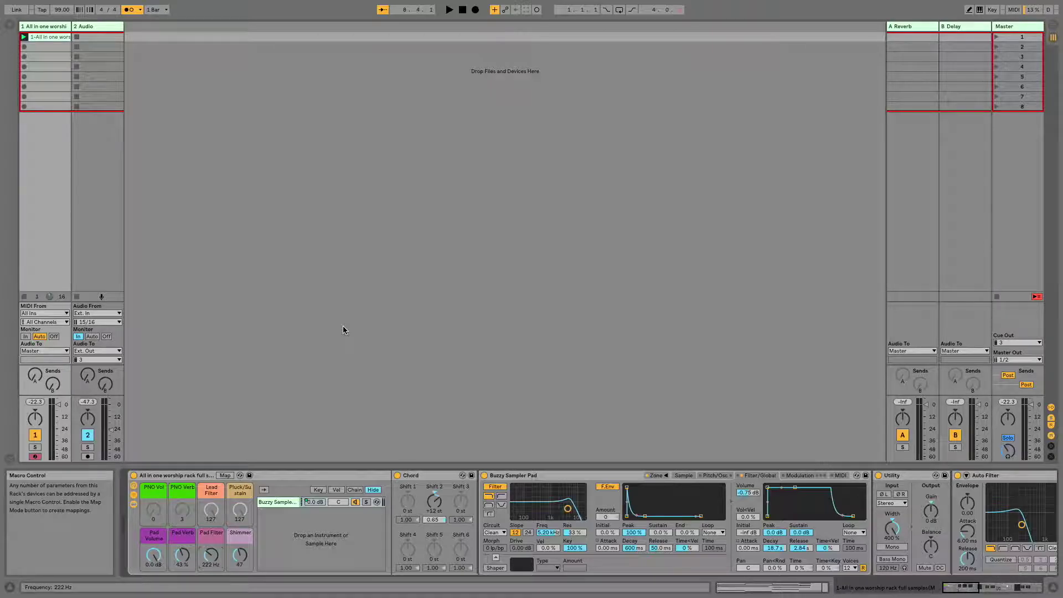
pyautogui.hotkey('shift', 'Tab')
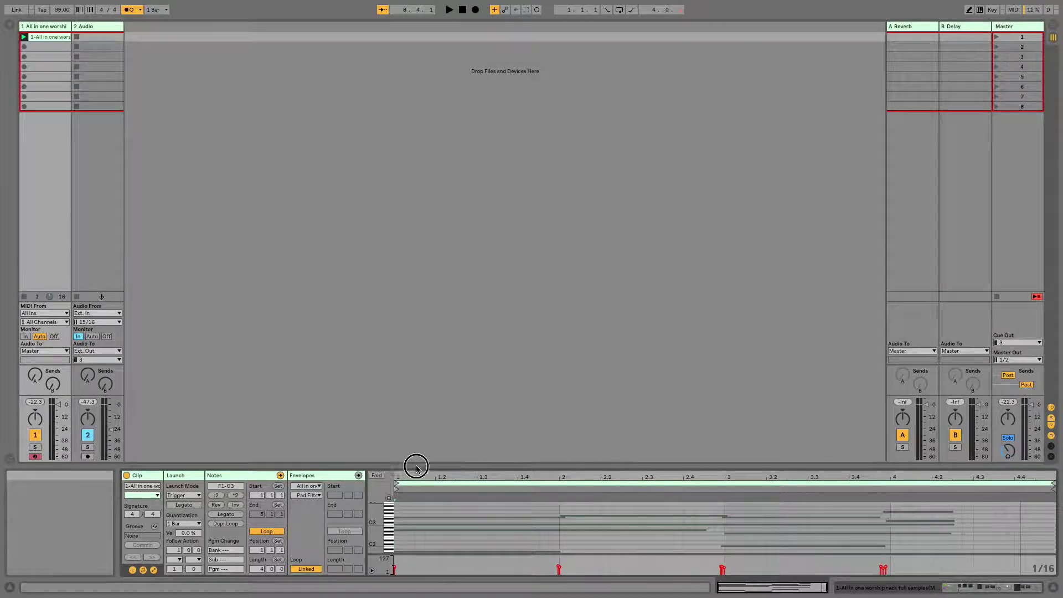
pyautogui.moveTo(415, 467); pyautogui.dragTo(432, 244)
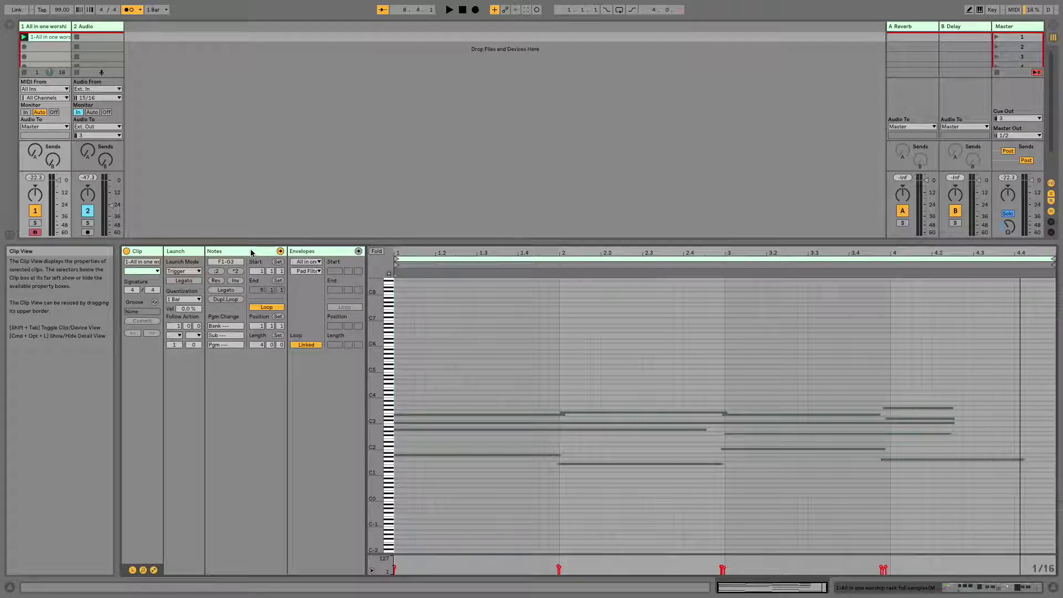
# Step: Hide and then re-show the Launch, Notes and Envelopes boxes in the Clip View
pyautogui.click(153, 570)
pyautogui.click(143, 569)
pyautogui.click(133, 570)
pyautogui.click(133, 569)
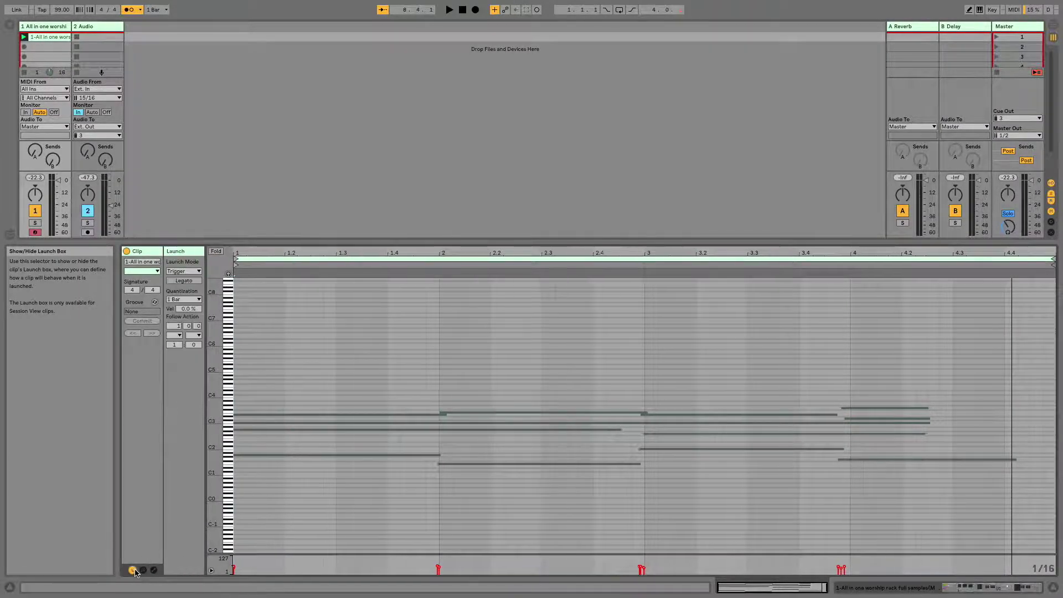
pyautogui.click(143, 569)
pyautogui.click(153, 569)
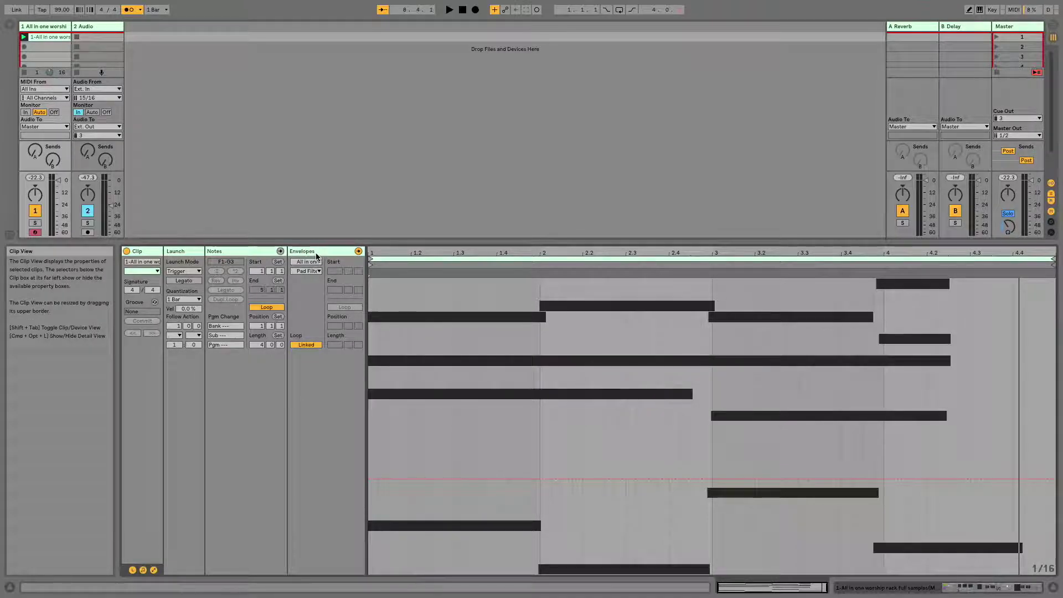
# Step: Set the insert point at beat 3.2 and open the Envelopes device chooser
pyautogui.click(661, 313)
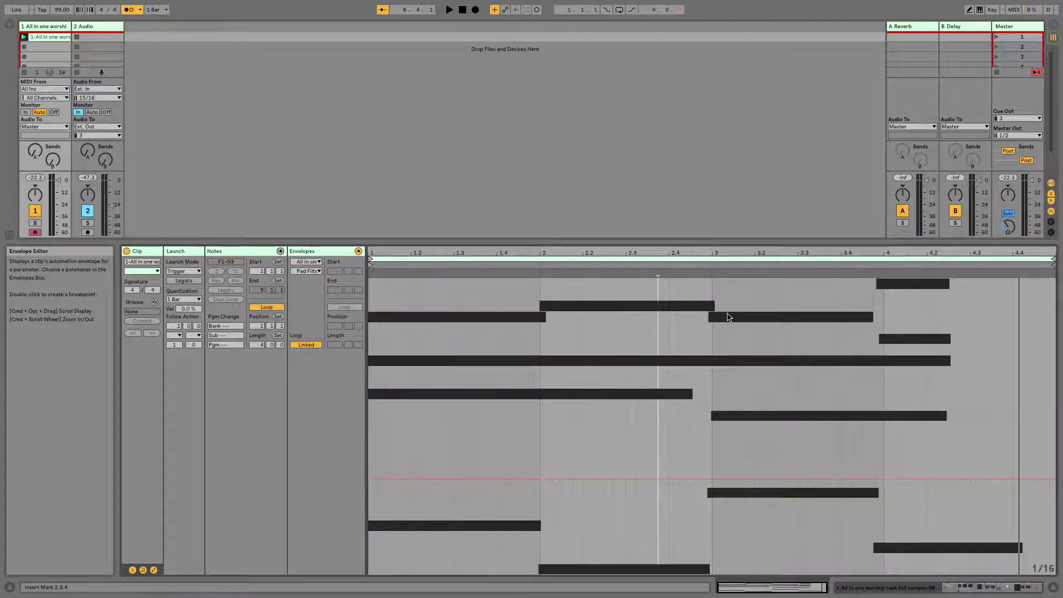
pyautogui.click(752, 360)
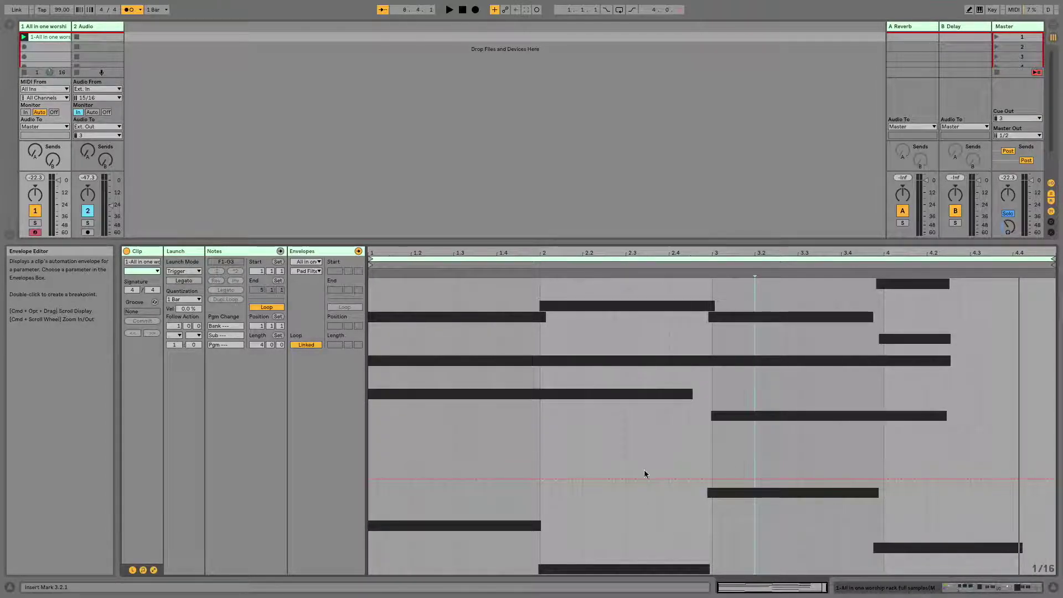
pyautogui.click(309, 263)
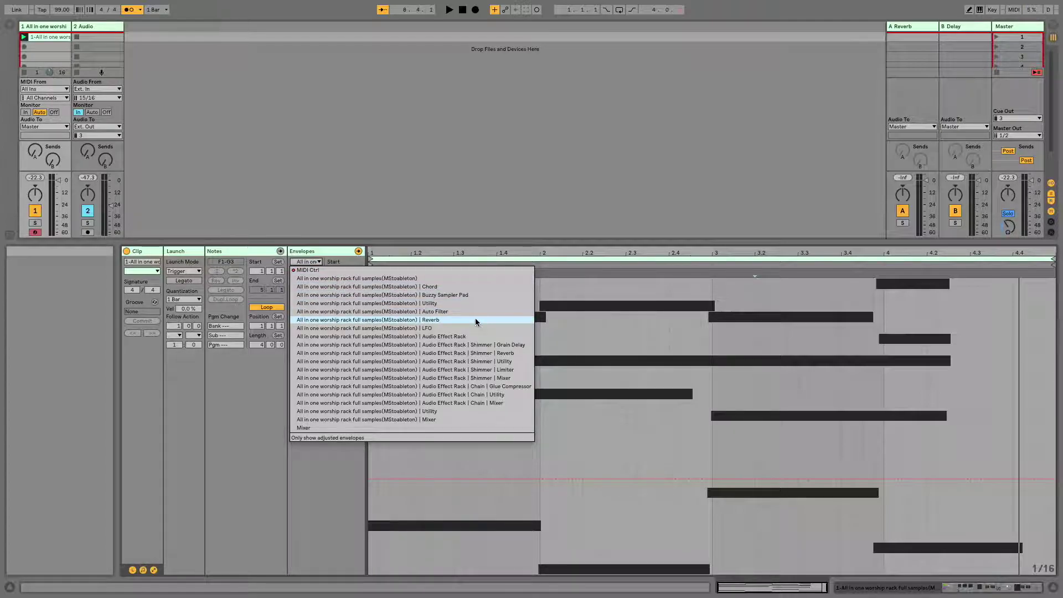
# Step: Close the device list, check the rack, and choose Pad Filter as the envelope parameter
pyautogui.click(303, 546)
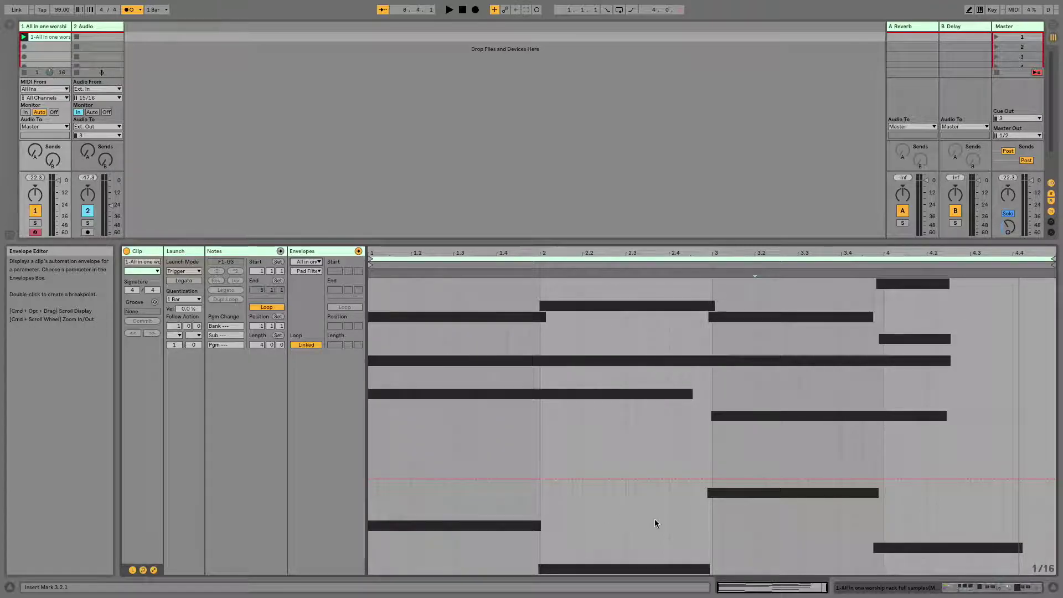
pyautogui.hotkey('shift', 'Tab')
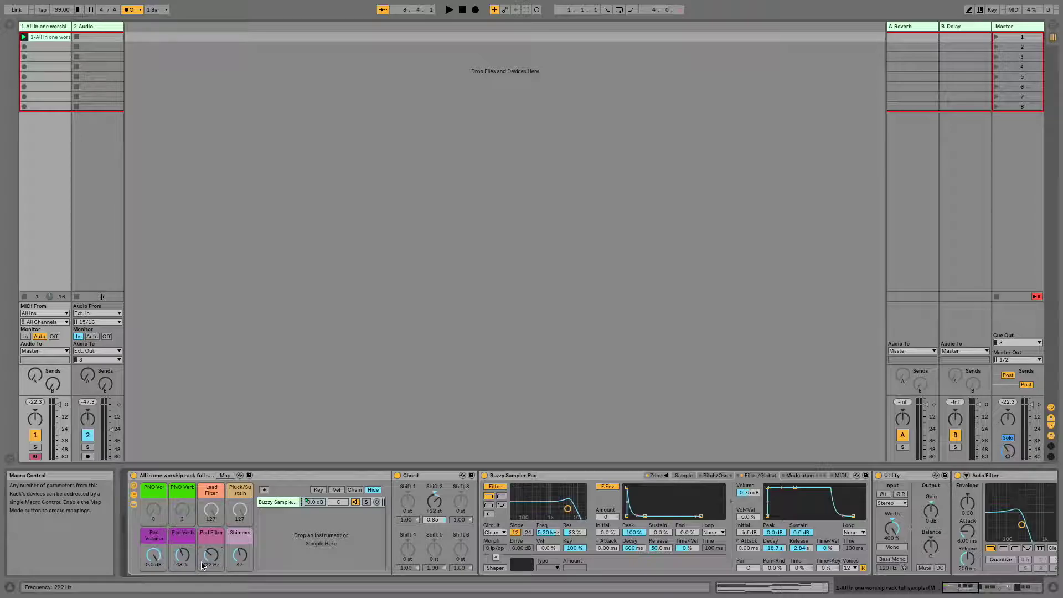
pyautogui.hotkey('shift', 'Tab')
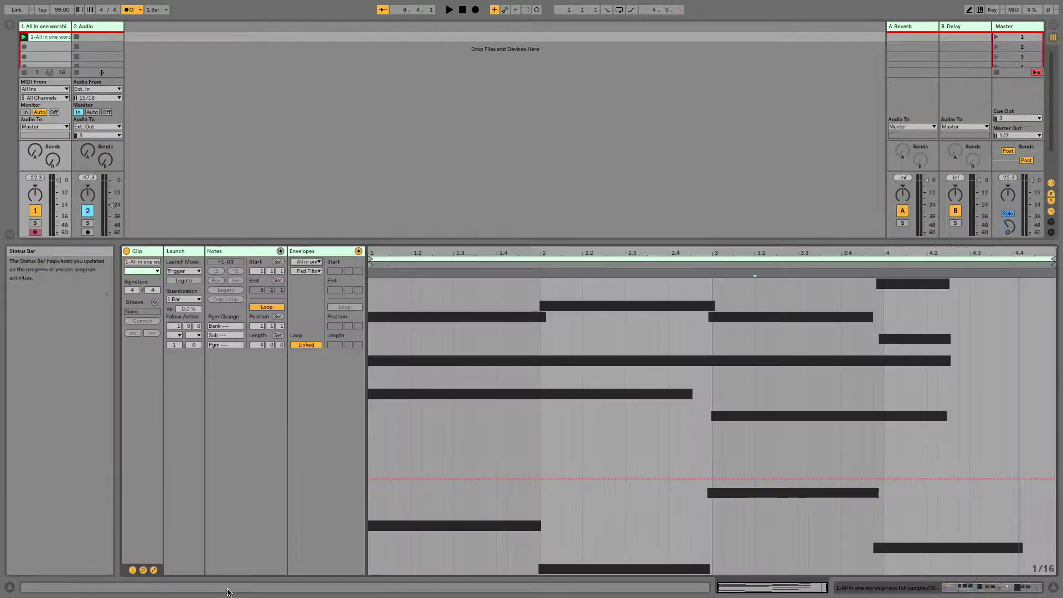
pyautogui.click(305, 271)
pyautogui.click(315, 337)
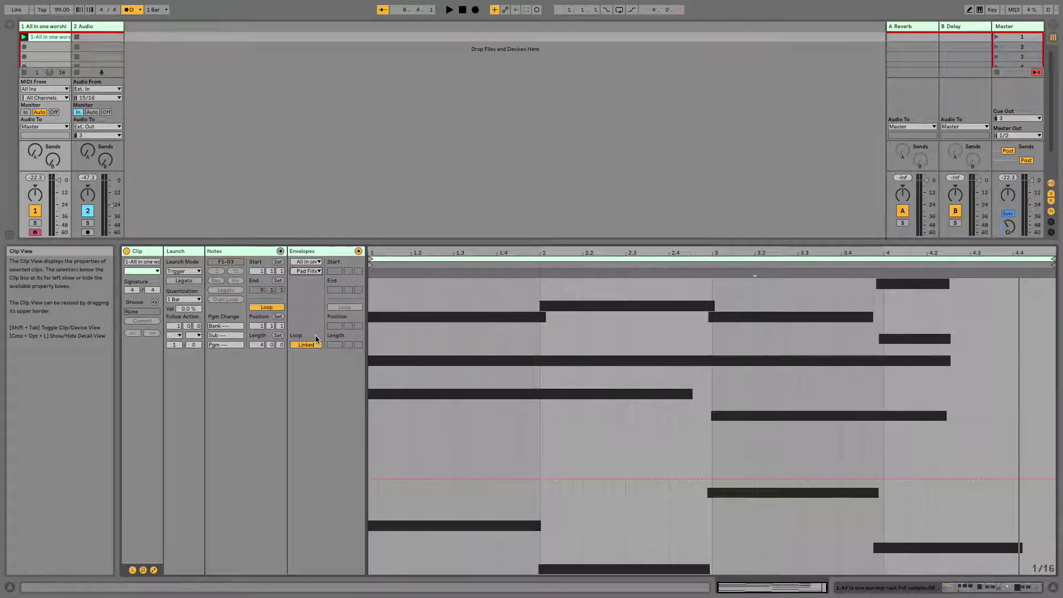
pyautogui.moveTo(464, 477)
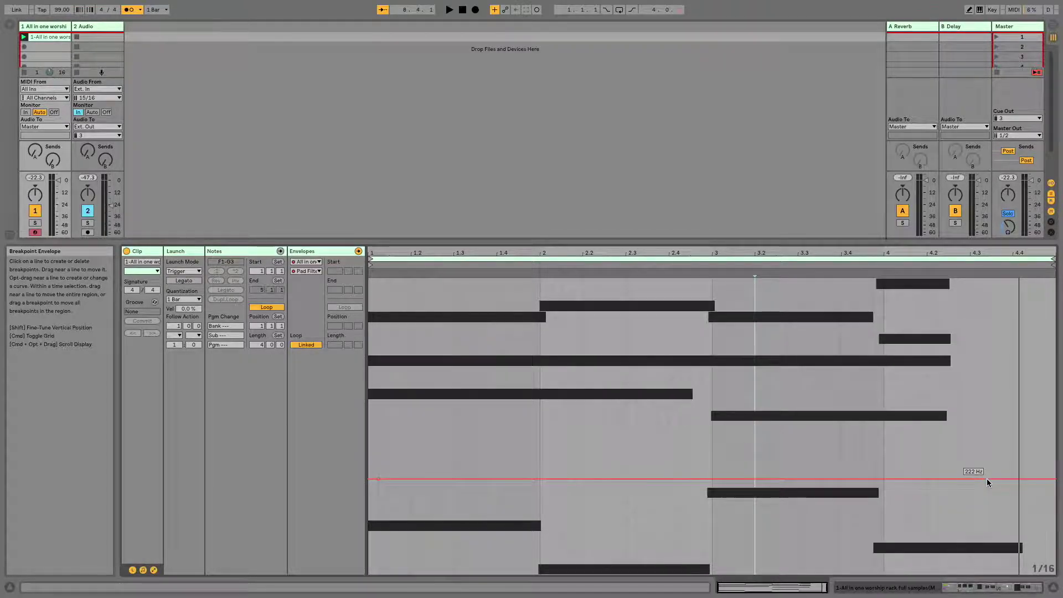
# Step: Drag the Pad Filter envelope's end breakpoint to the top and play the clip
pyautogui.moveTo(989, 480); pyautogui.dragTo(1027, 287)
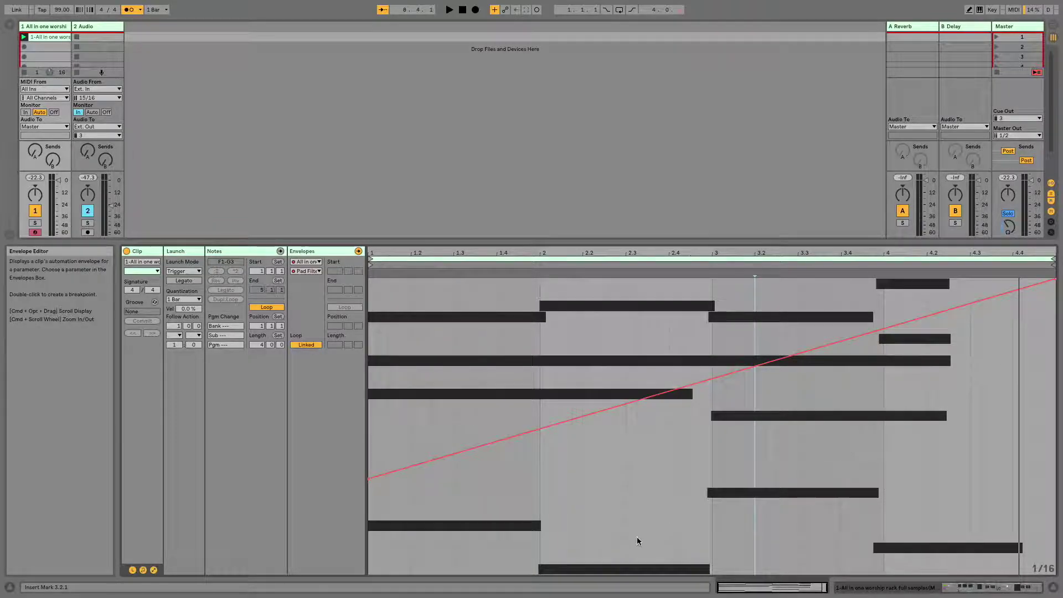
pyautogui.press('space')
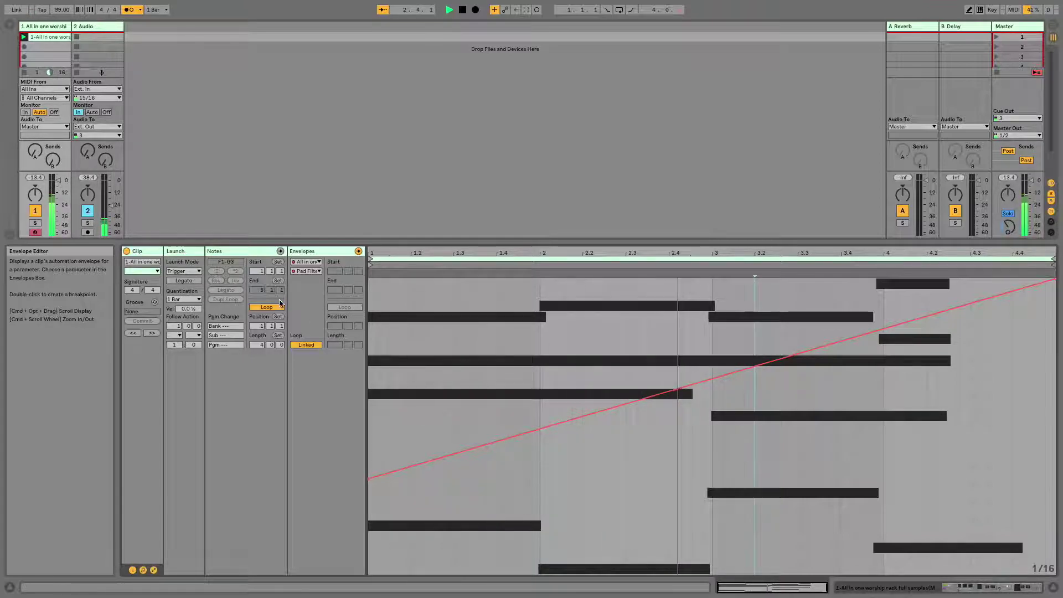
pyautogui.moveTo(58, 180); pyautogui.dragTo(58, 194)
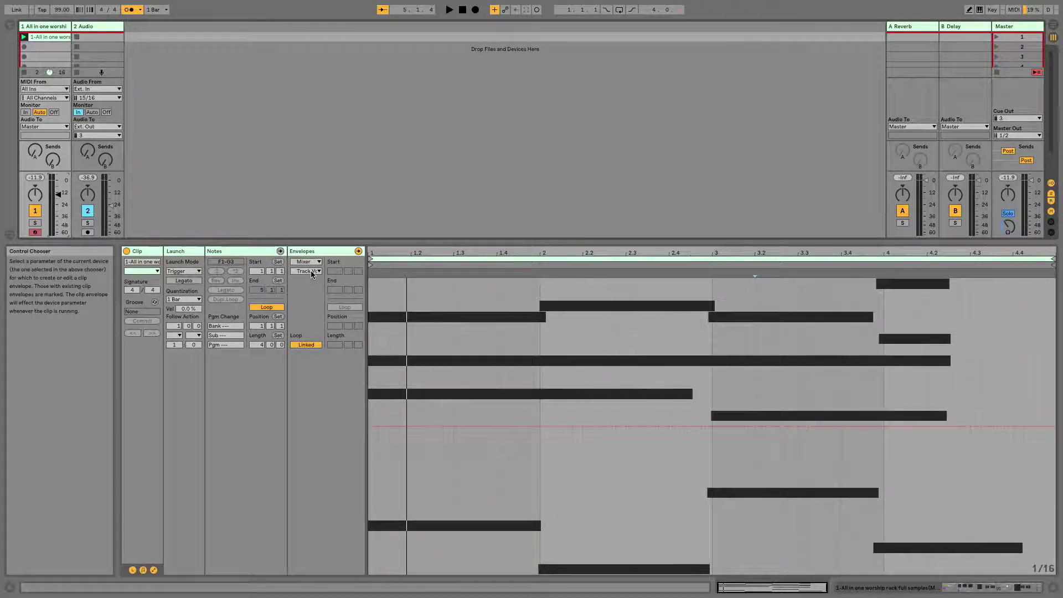
# Step: Watch the Pad Filter macro during playback, then lower the end point to about 5.11 kHz
pyautogui.hotkey('shift', 'Tab')
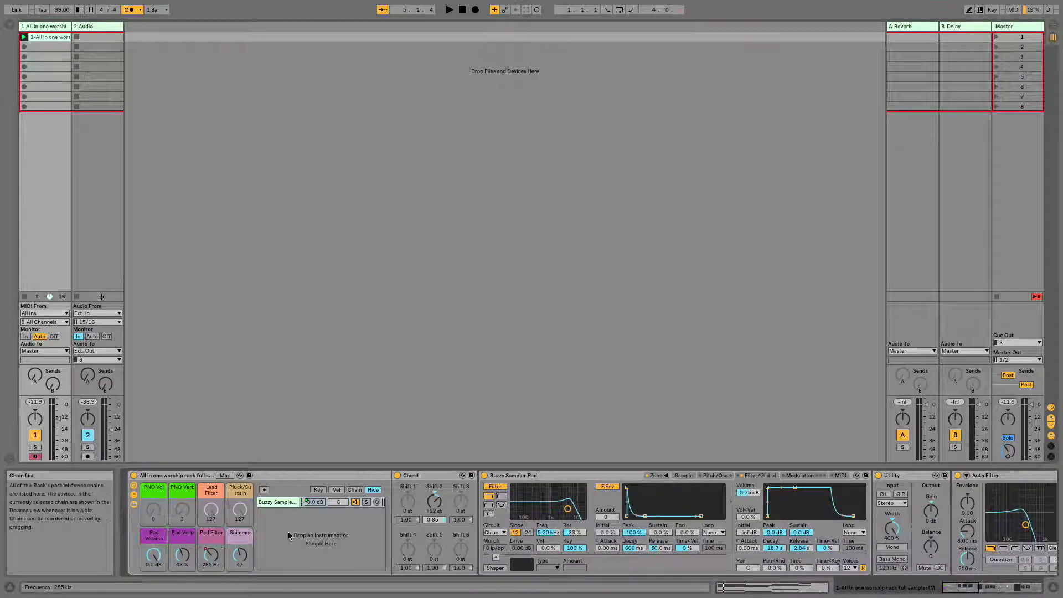
pyautogui.hotkey('shift', 'Tab')
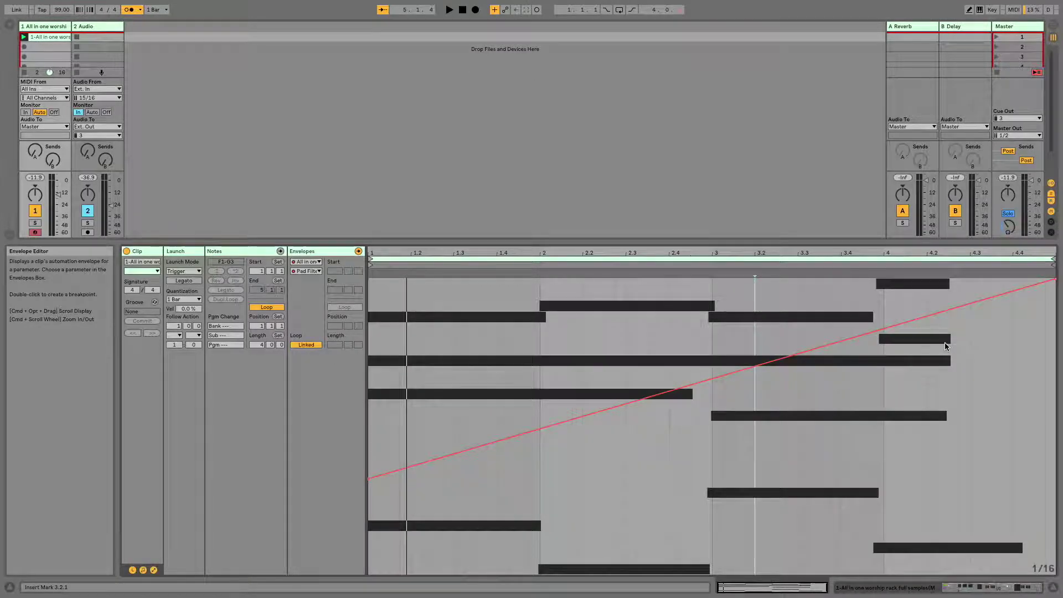
pyautogui.press('space')
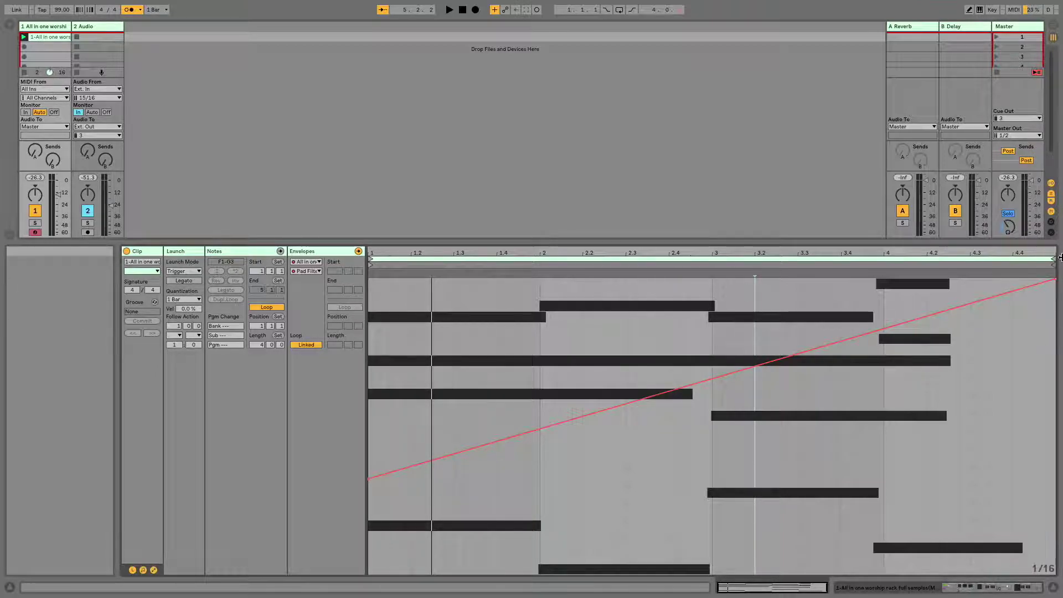
pyautogui.moveTo(1057, 282); pyautogui.dragTo(1055, 339)
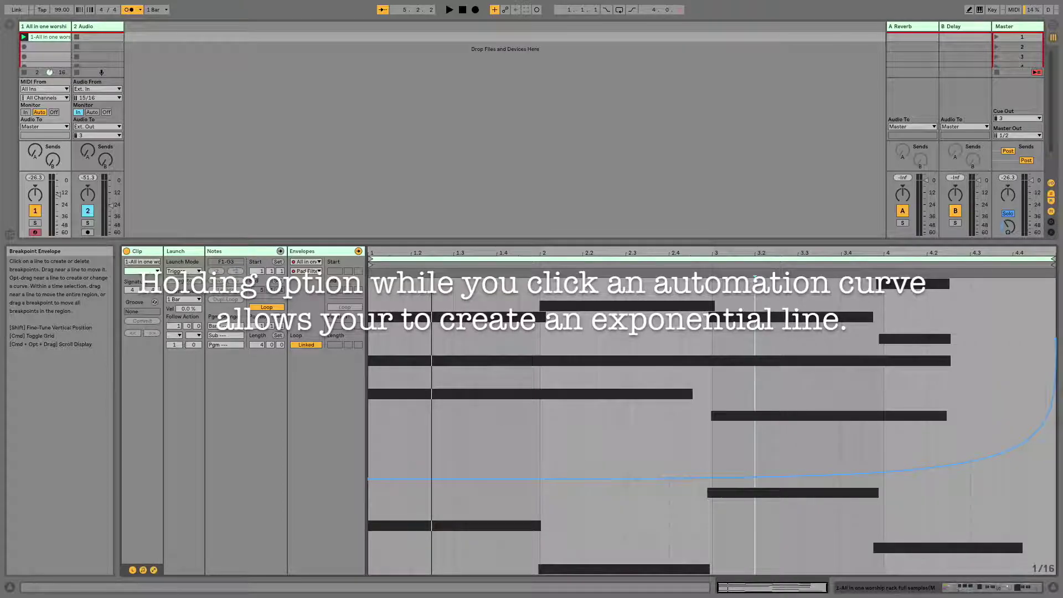
# Step: Bend the Pad Filter ramp into an exponential curve rising sharply at the end, and play it
pyautogui.moveTo(714, 399); pyautogui.dragTo(714, 410)
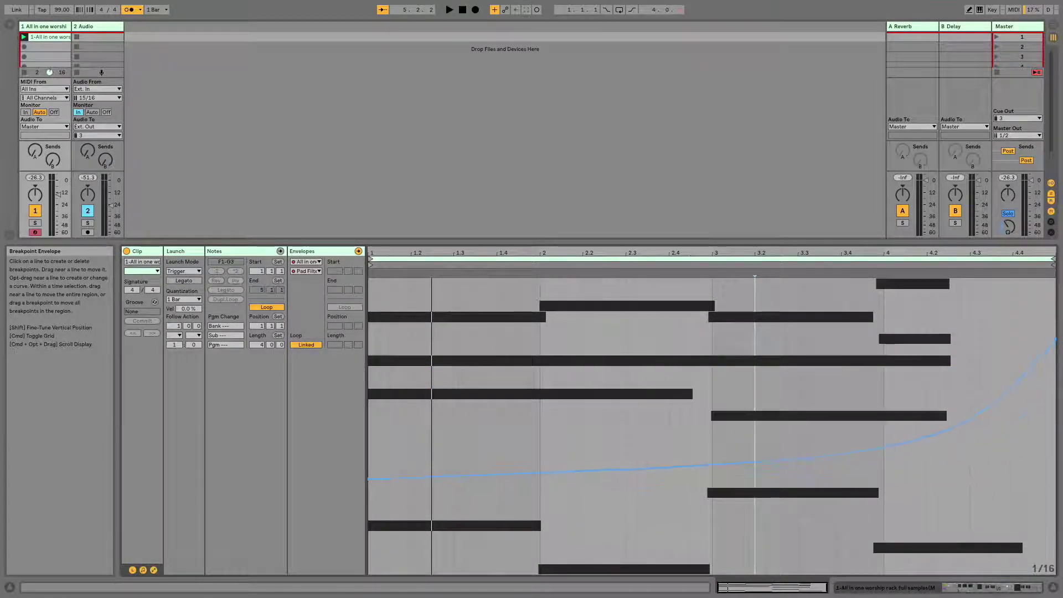
pyautogui.moveTo(714, 410); pyautogui.dragTo(753, 422)
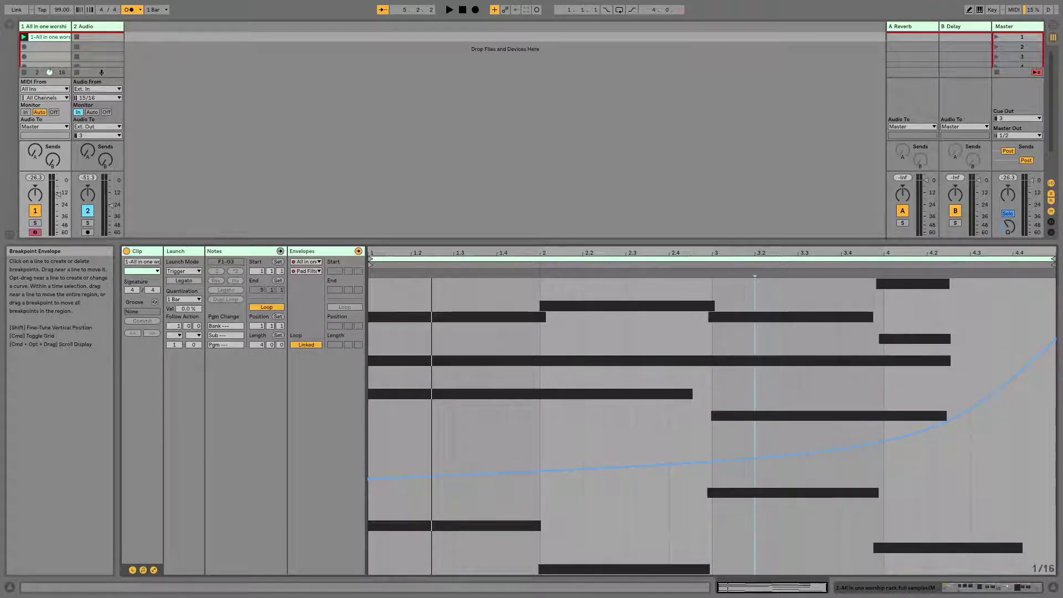
pyautogui.press('space')
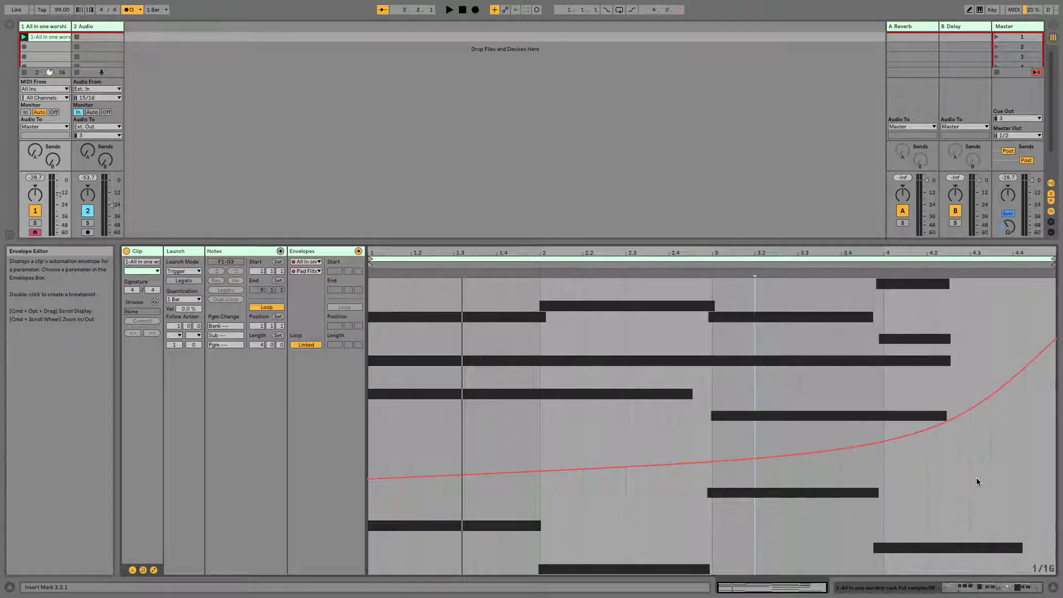
# Step: Delete the existing Pad Filter automation across the whole clip
pyautogui.moveTo(1010, 467); pyautogui.dragTo(396, 469)
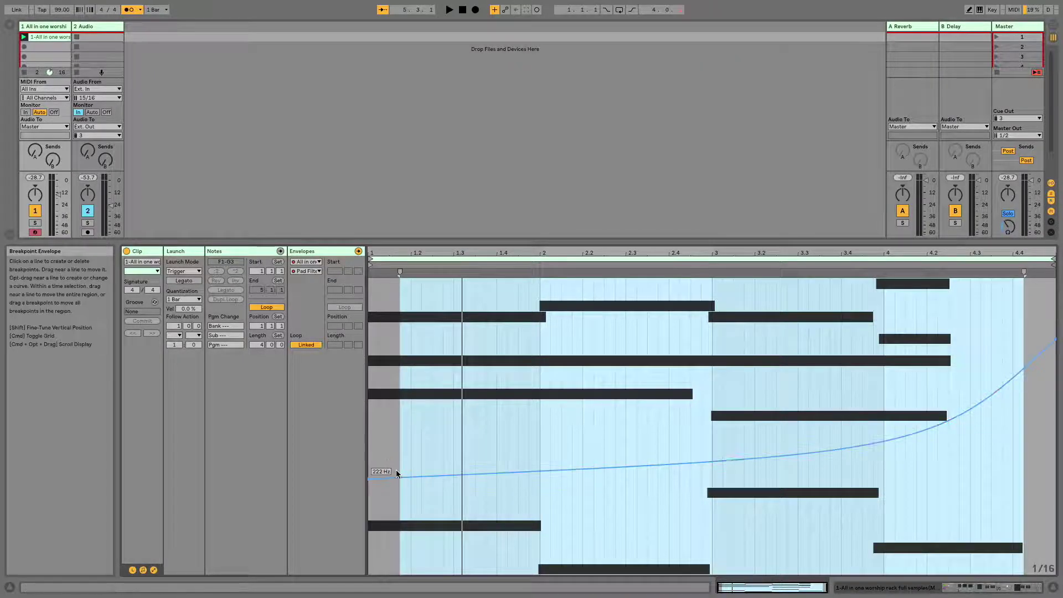
pyautogui.click(1045, 346)
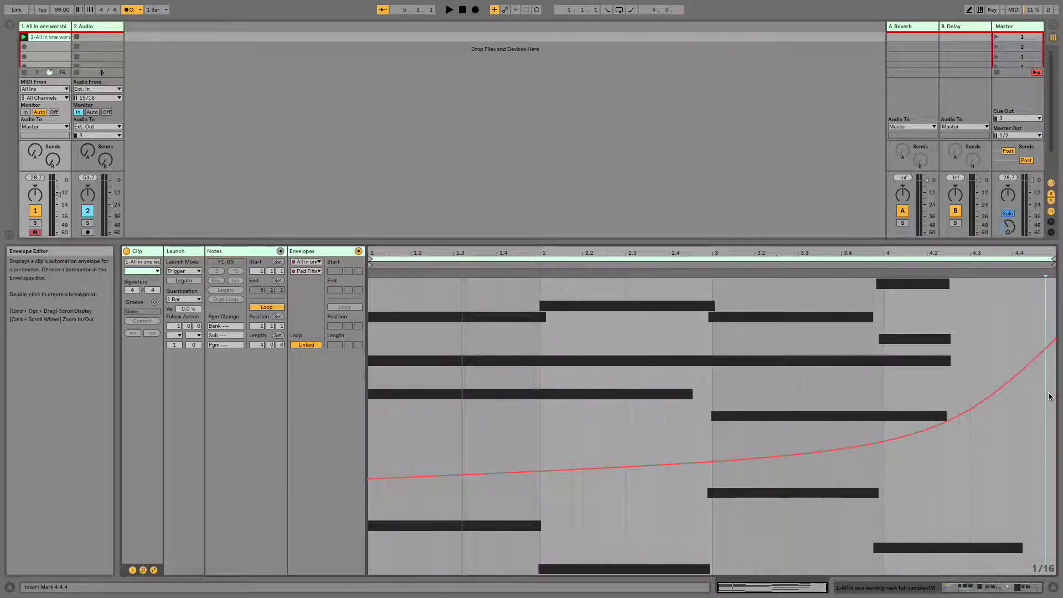
pyautogui.press('super+a')
pyautogui.press('BackSpace')
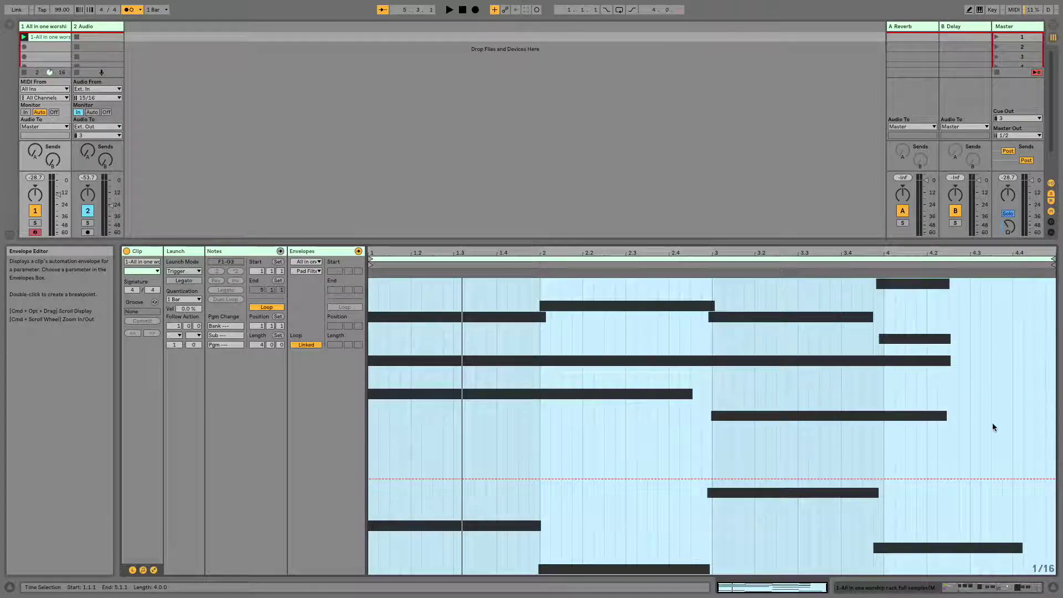
pyautogui.click(738, 407)
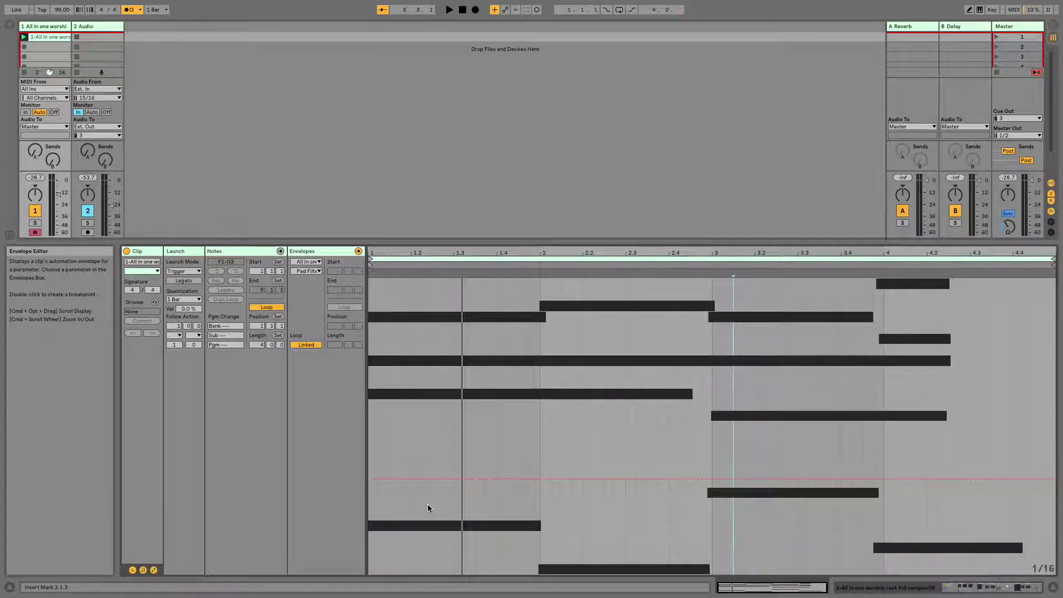
# Step: Raise the filter in spans 1.2–1.4 (to 3.54 kHz), 1.4.3–2.2.1 and 2.3–bar 3
pyautogui.moveTo(410, 439); pyautogui.dragTo(493, 434)
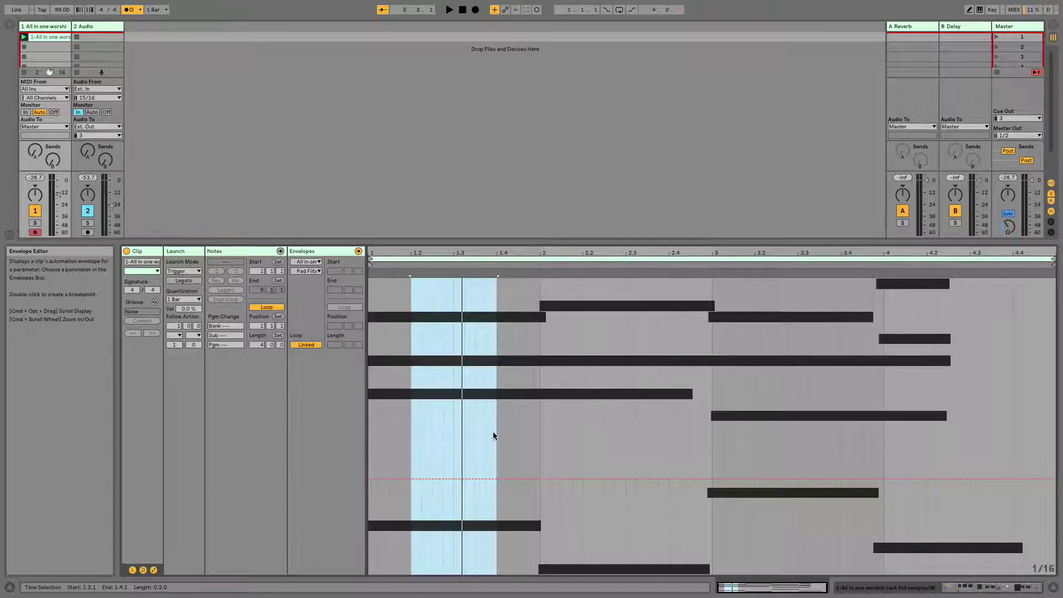
pyautogui.moveTo(441, 470); pyautogui.dragTo(441, 347)
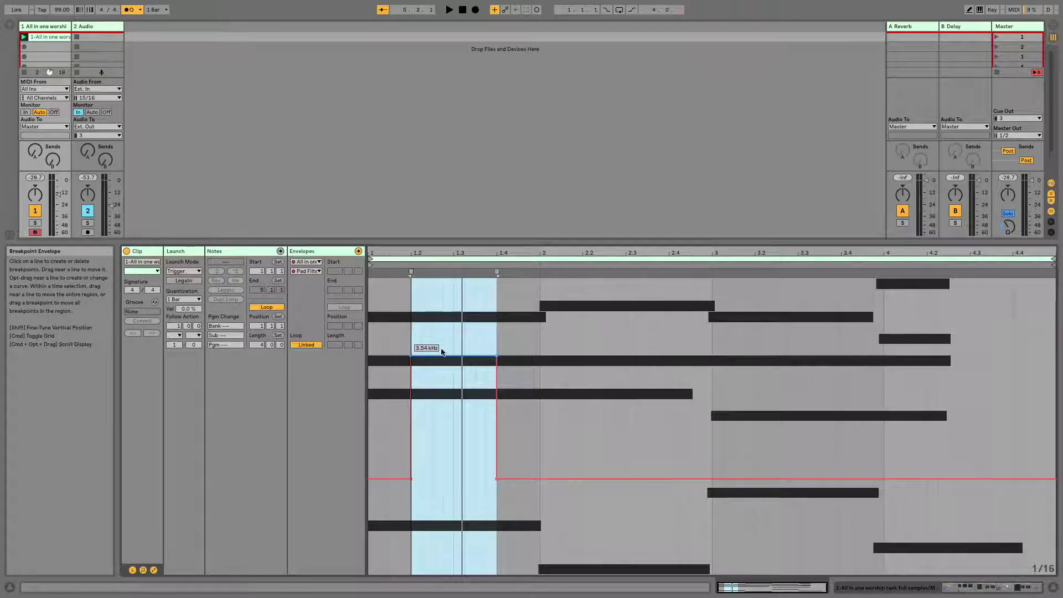
pyautogui.click(515, 418)
pyautogui.moveTo(514, 418); pyautogui.dragTo(582, 437)
pyautogui.moveTo(555, 474); pyautogui.dragTo(555, 470)
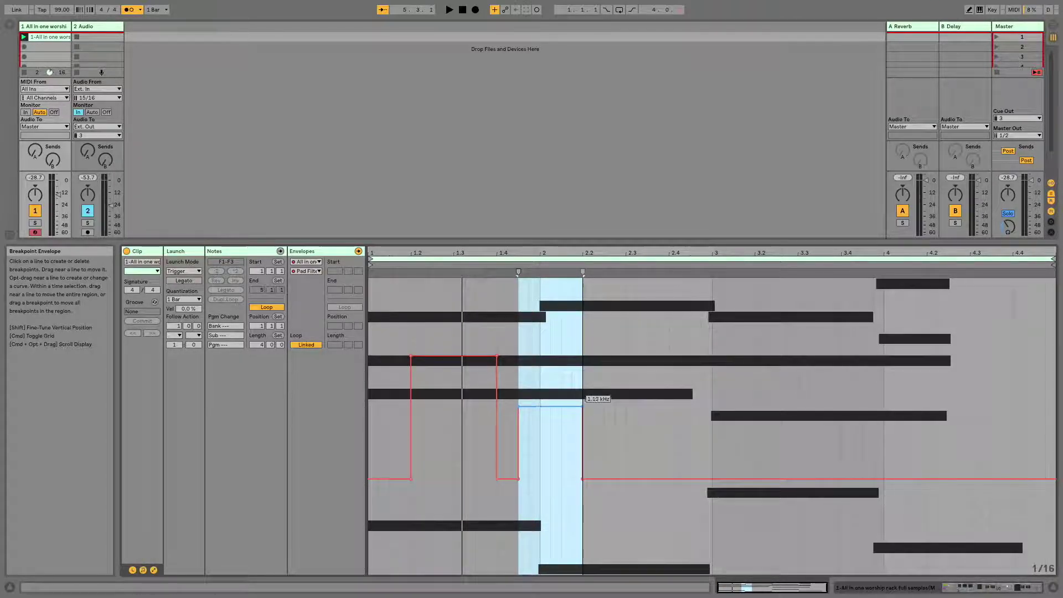
pyautogui.moveTo(624, 442); pyautogui.dragTo(711, 443)
pyautogui.moveTo(673, 477); pyautogui.dragTo(672, 338)
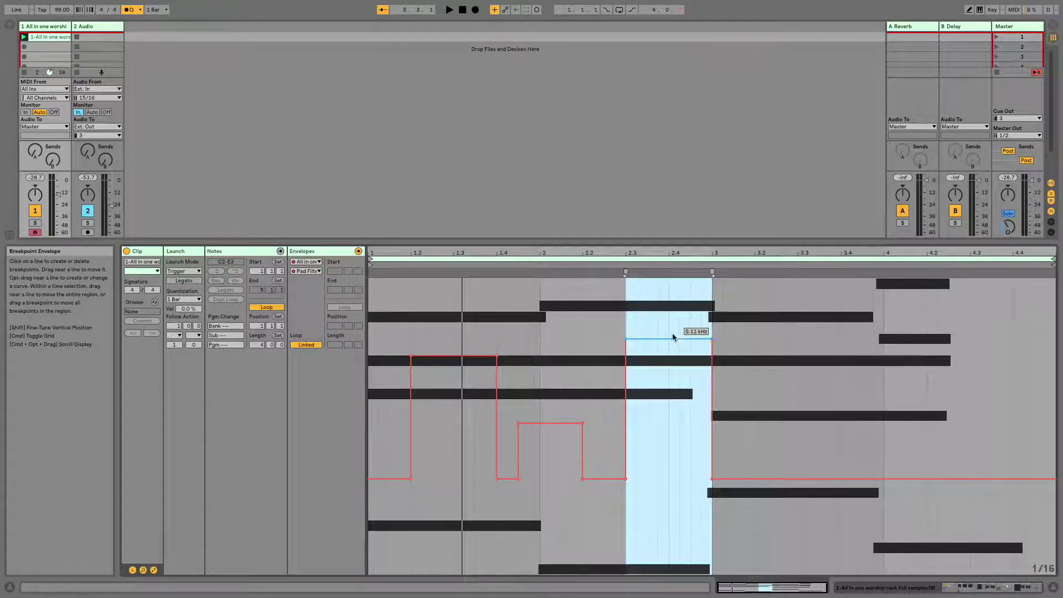
# Step: Lower the filter in span 3.2.4–3.4.3, mark 4.1.1–4.2.2, and audition the steps
pyautogui.click(788, 433)
pyautogui.moveTo(788, 433); pyautogui.dragTo(861, 435)
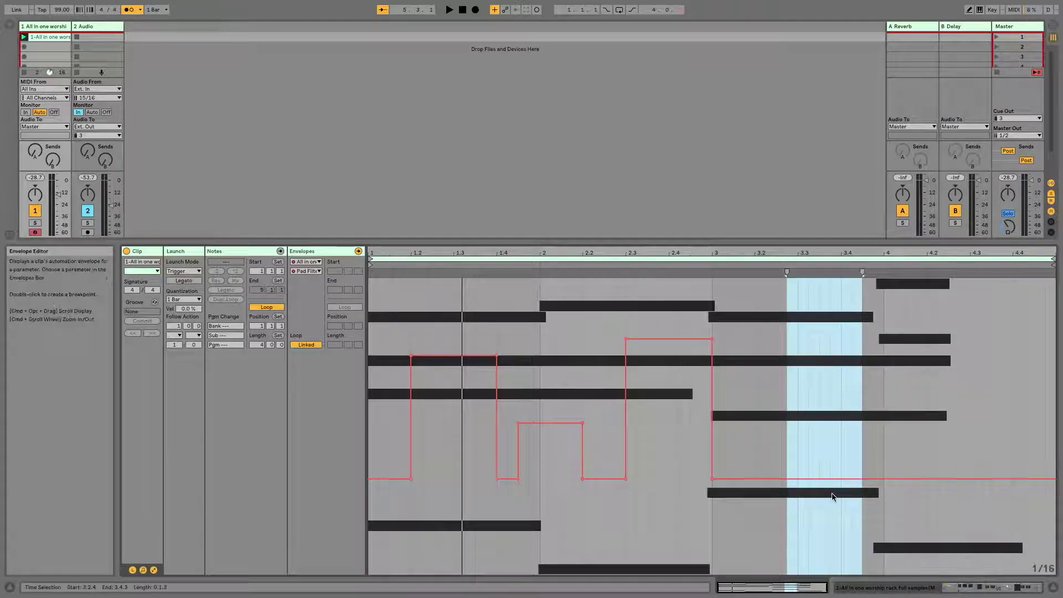
pyautogui.moveTo(832, 490); pyautogui.dragTo(832, 528)
pyautogui.moveTo(885, 454); pyautogui.dragTo(923, 458)
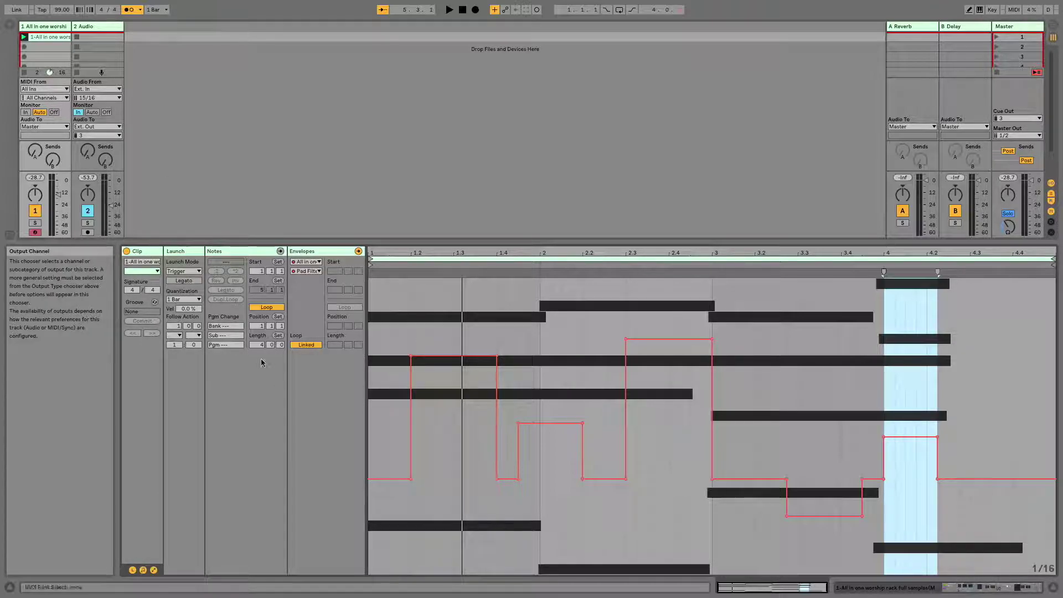
pyautogui.press('space')
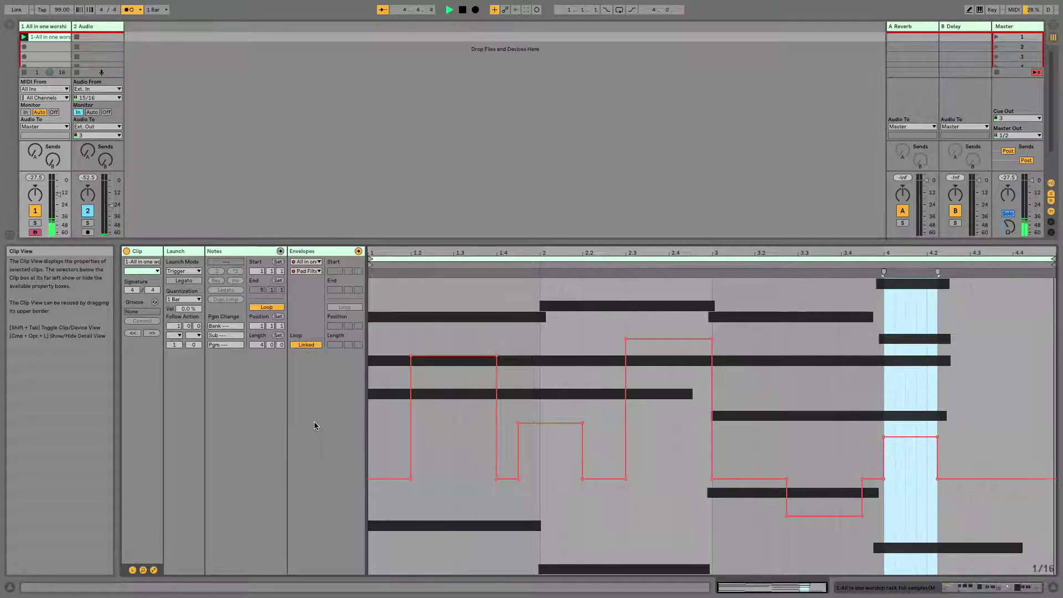
# Step: Add high Pad Filter peaks late in bar 4 and around 3.2, audition, then select the whole envelope
pyautogui.press('space')
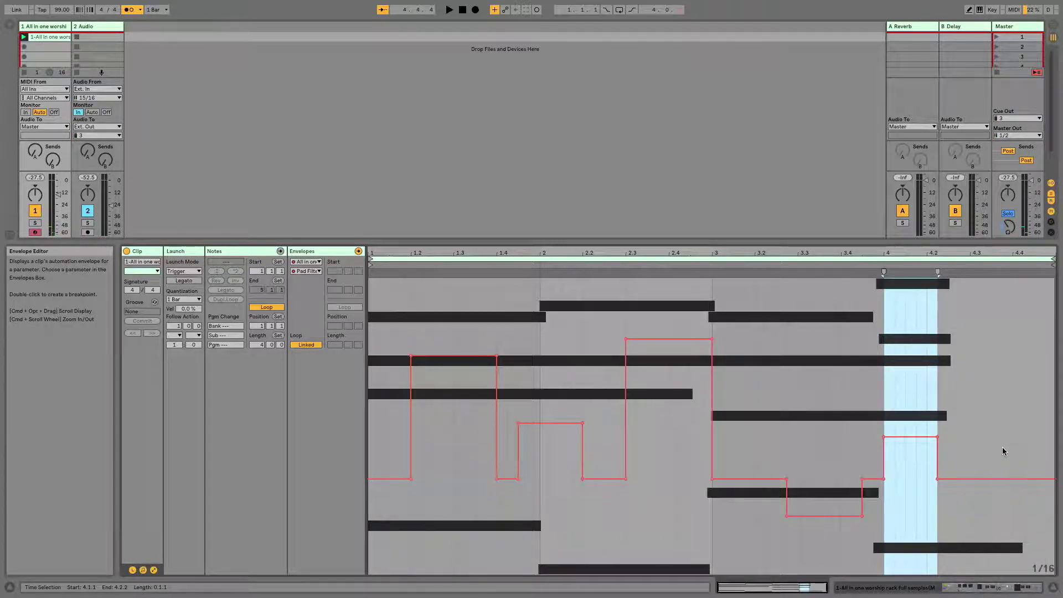
pyautogui.moveTo(966, 464); pyautogui.dragTo(998, 319)
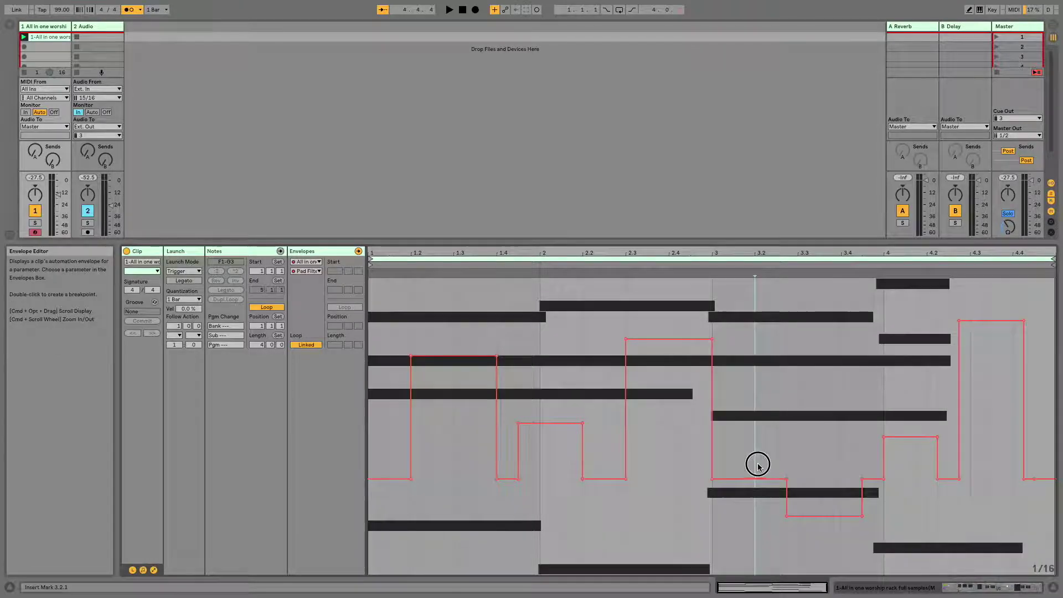
pyautogui.click(764, 464)
pyautogui.moveTo(766, 474); pyautogui.dragTo(766, 371)
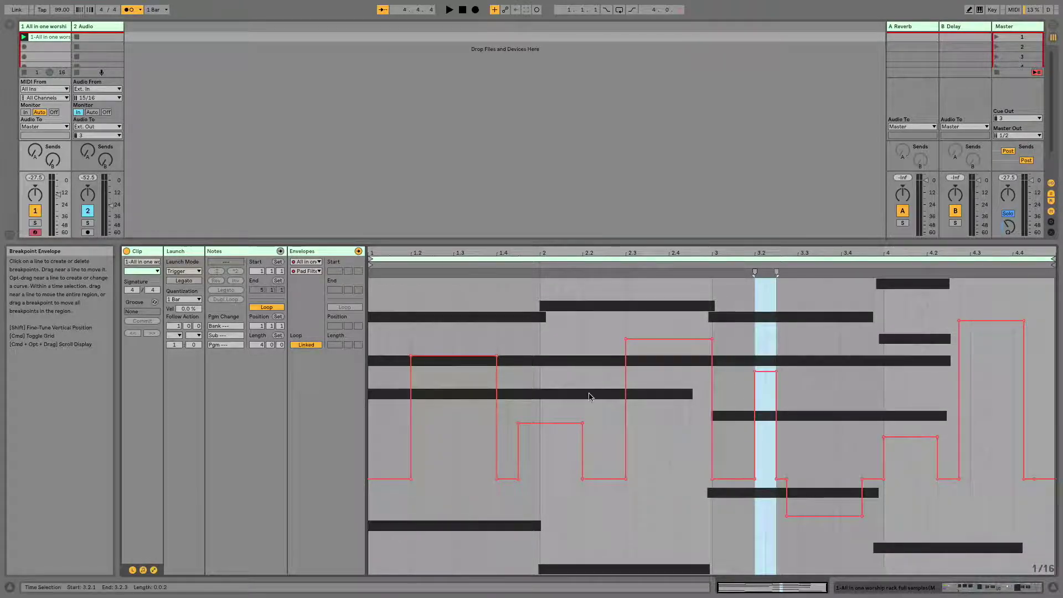
pyautogui.moveTo(537, 394); pyautogui.dragTo(562, 388)
pyautogui.press('space')
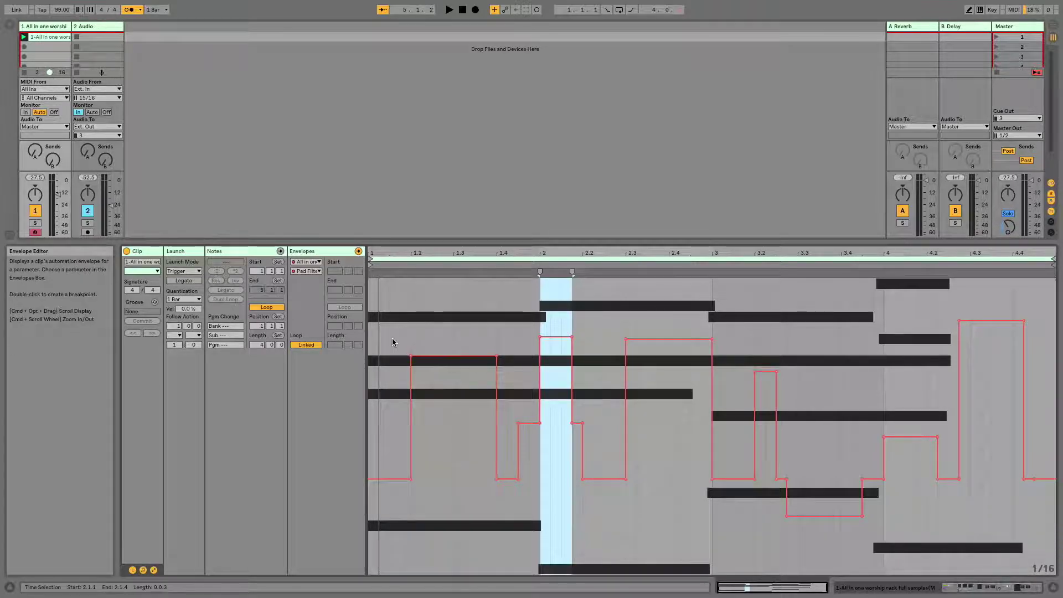
pyautogui.hotkey('ctrl', 'a')
# Step: Delete all Pad Filter envelope steps and switch the editor to the clip's MIDI notes
pyautogui.press('Delete')
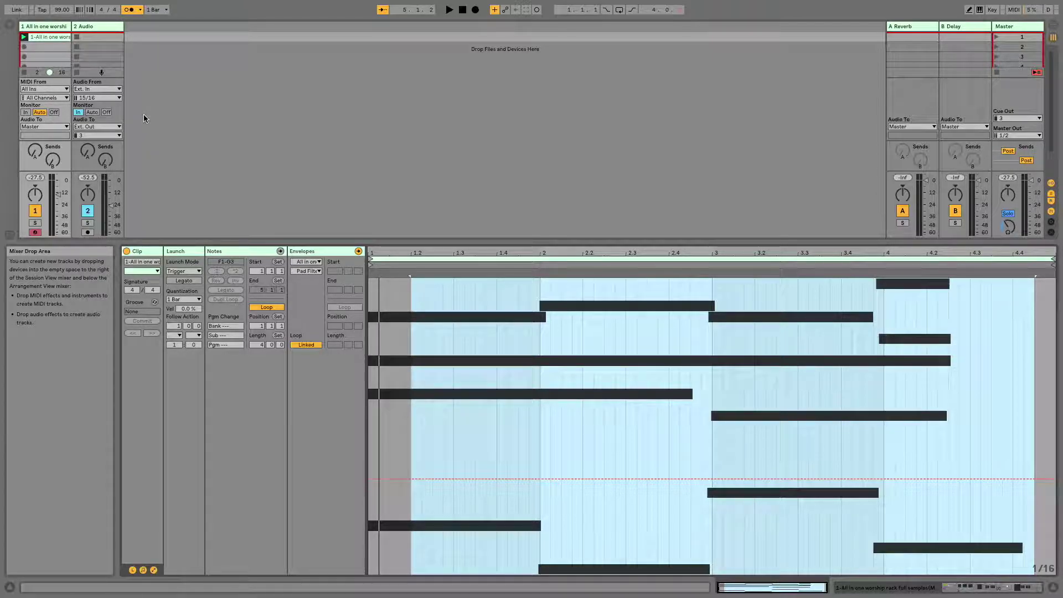
pyautogui.click(474, 289)
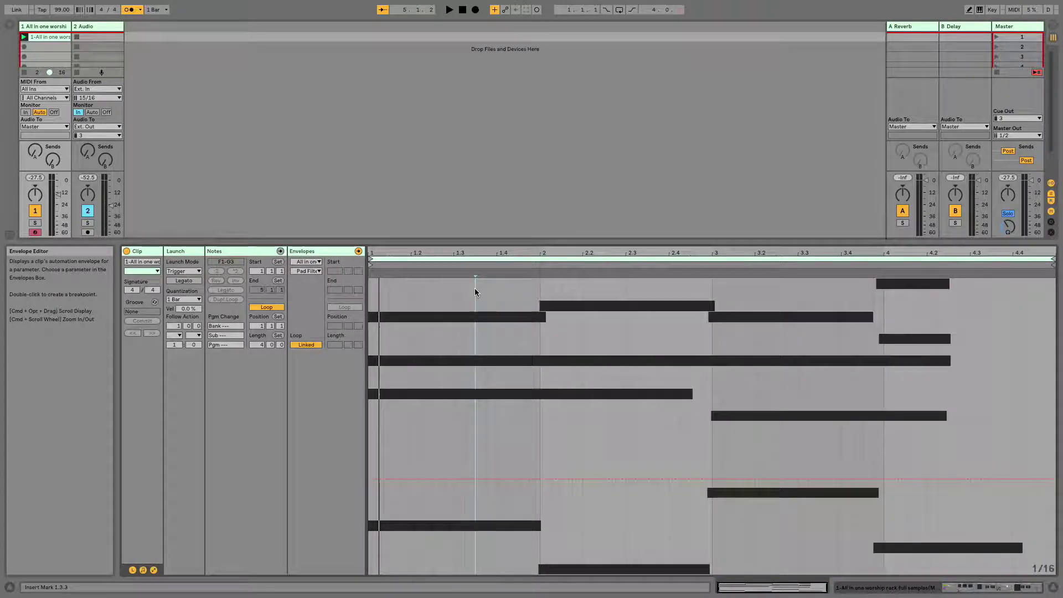
pyautogui.click(451, 293)
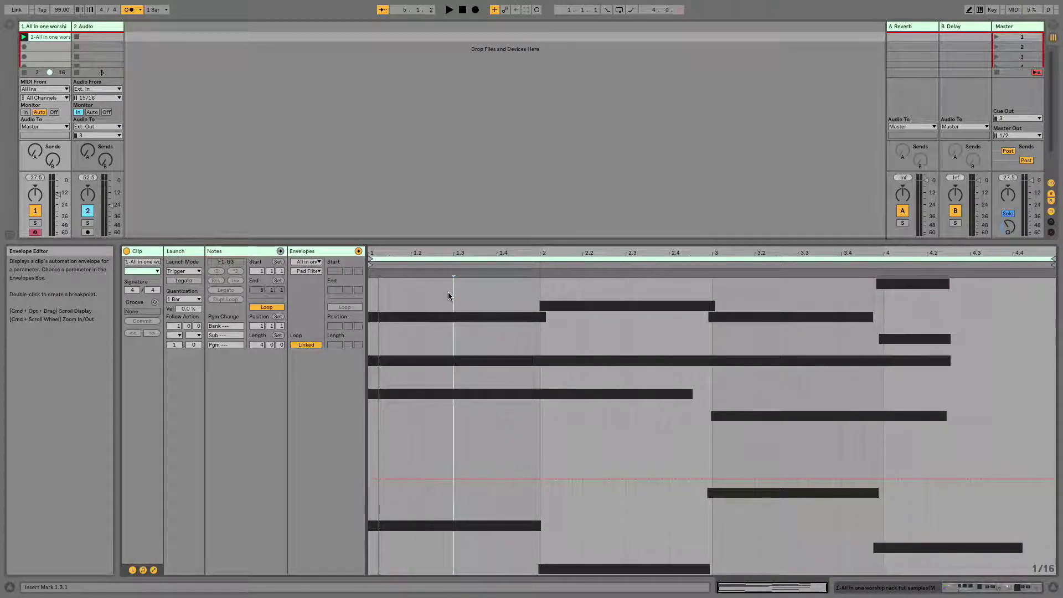
pyautogui.click(255, 250)
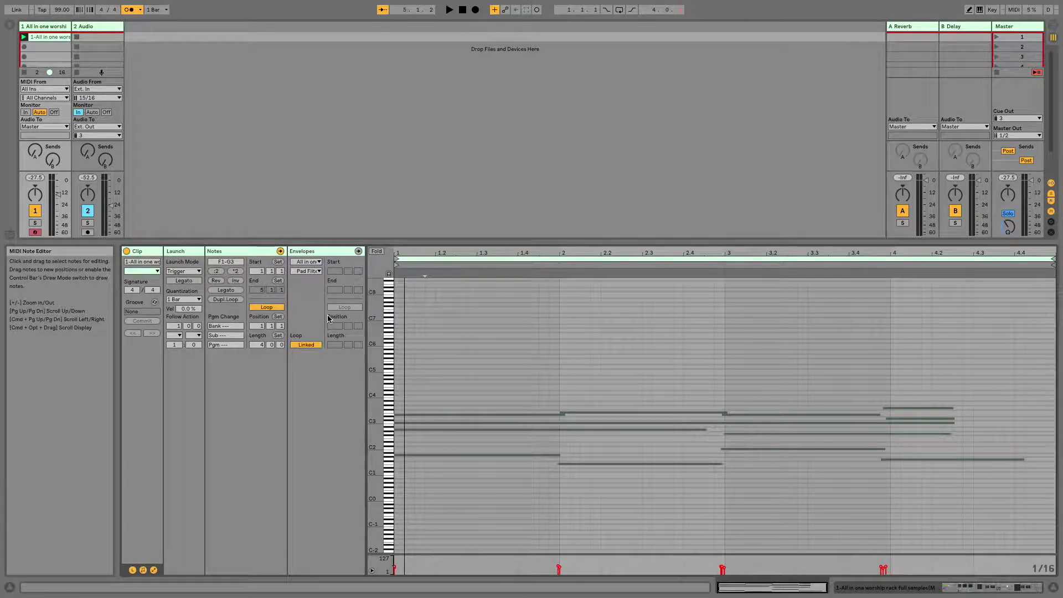
# Step: Double the clip to 8 bars with Dupl.Loop, then return to the Envelopes box
pyautogui.click(230, 299)
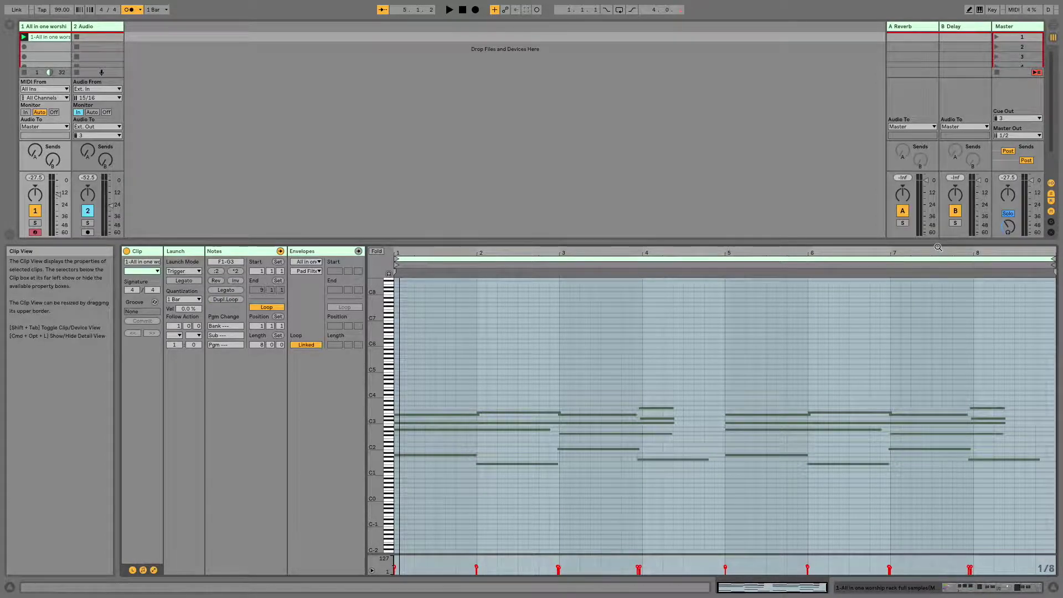
pyautogui.click(306, 251)
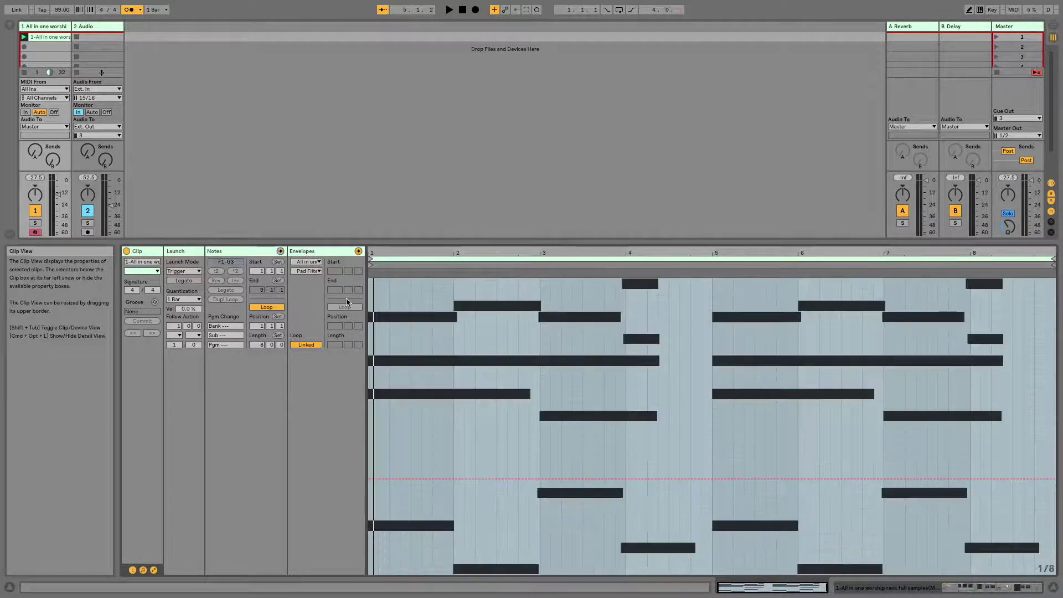
# Step: Drag the Pad Filter envelope's end breakpoint up into a rising ramp, then play it
pyautogui.click(380, 478)
pyautogui.moveTo(1037, 491); pyautogui.dragTo(1037, 332)
pyautogui.press('space')
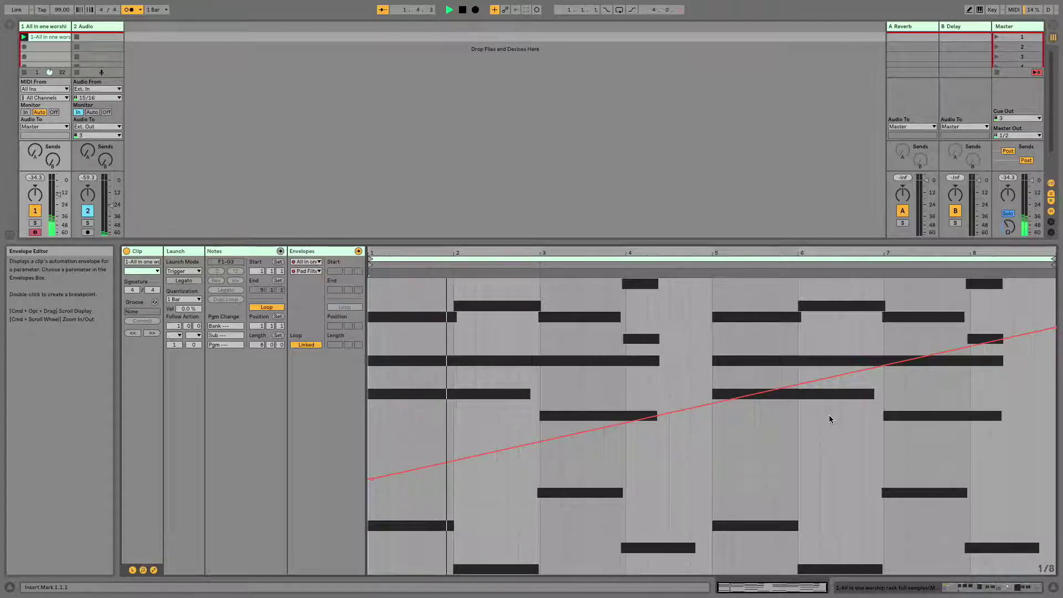
# Step: Fine-tune the ramp's end value down to 5.67 kHz
pyautogui.moveTo(1054, 329); pyautogui.dragTo(1054, 346)
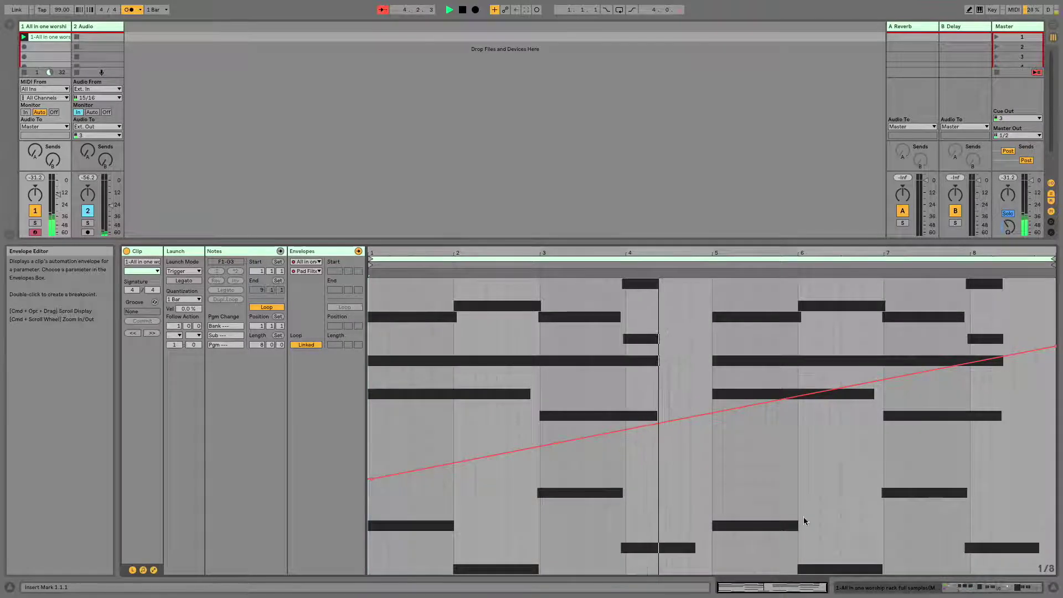
pyautogui.moveTo(360, 594)
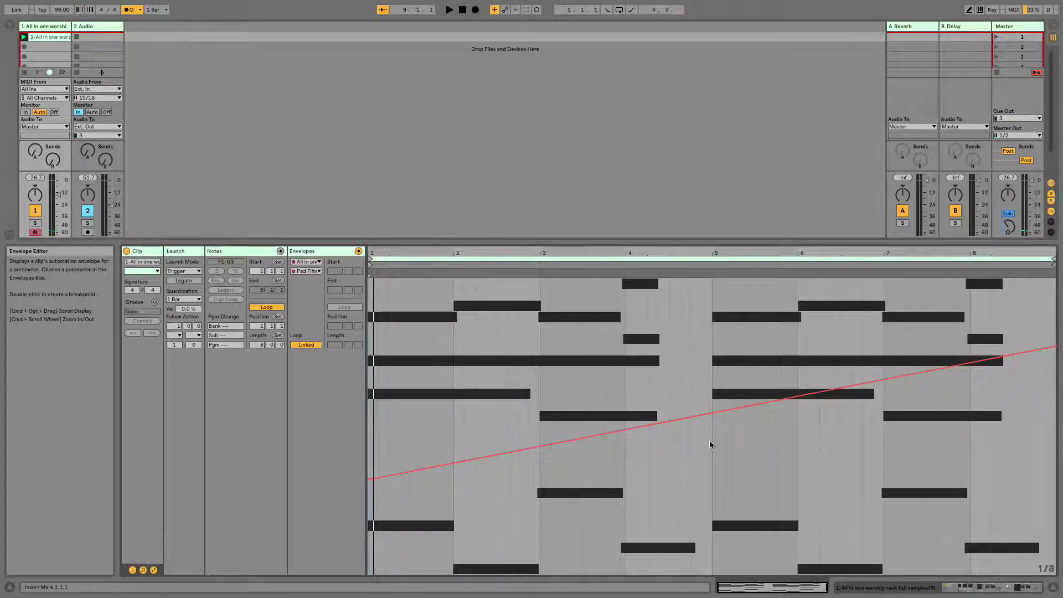
pyautogui.click(321, 271)
# Step: Keep Pad Filter, switch to Device View and lower LFO Depth to 45.9%, then 0%
pyautogui.click(321, 271)
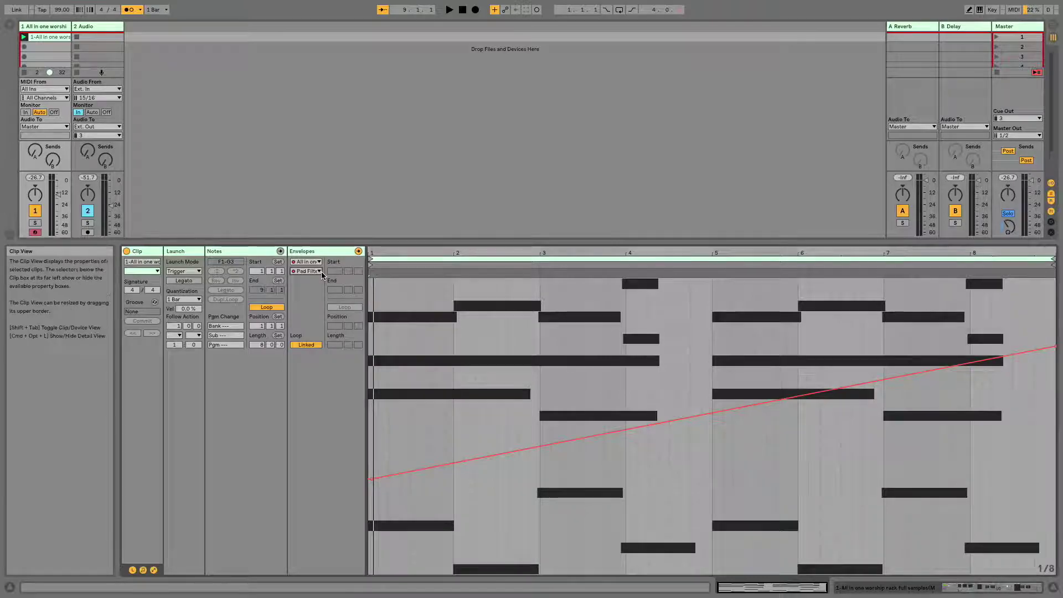
pyautogui.hotkey('shift', 'Tab')
pyautogui.scroll(-3, 919, 552)
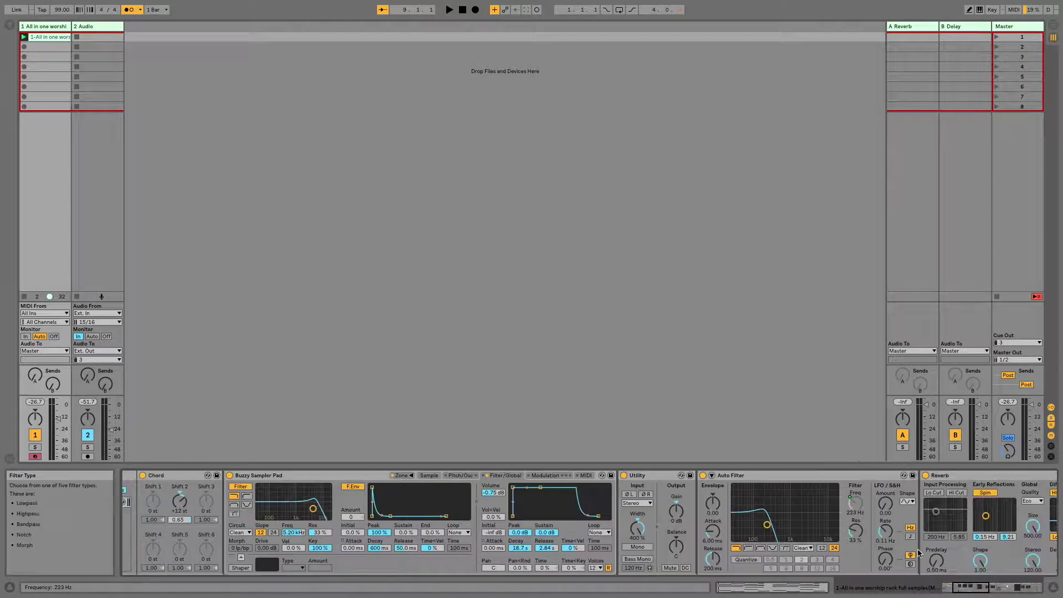
pyautogui.scroll(-5, 917, 553)
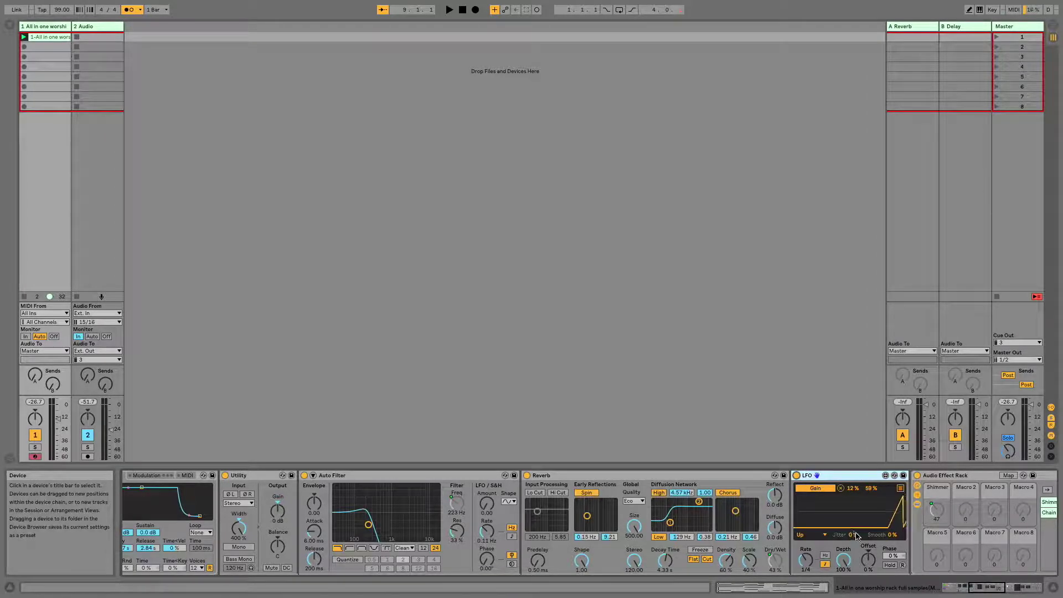
pyautogui.moveTo(843, 559); pyautogui.dragTo(843, 579)
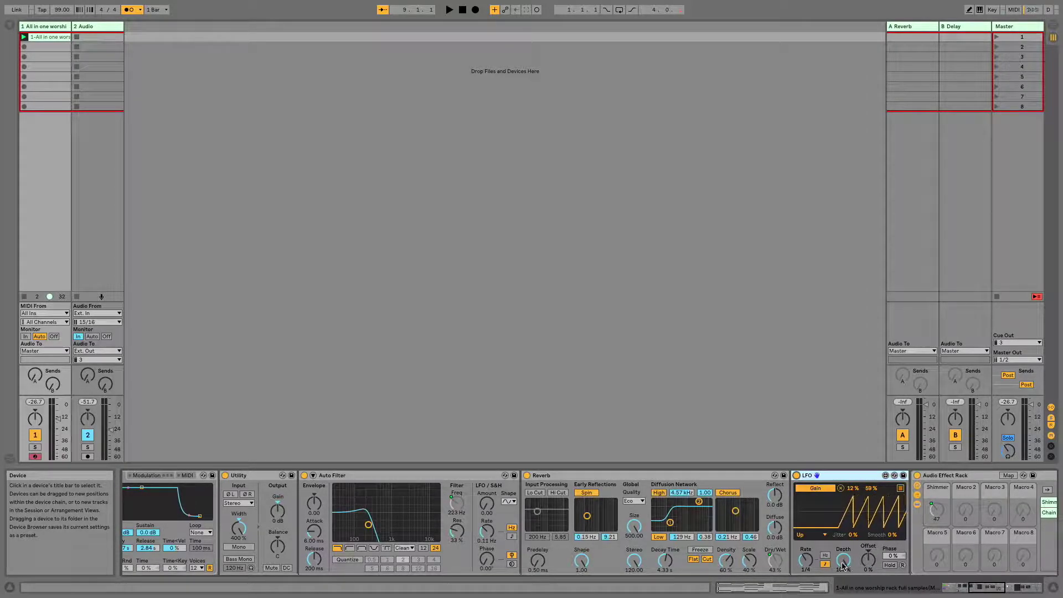
pyautogui.moveTo(541, 321); pyautogui.dragTo(843, 565)
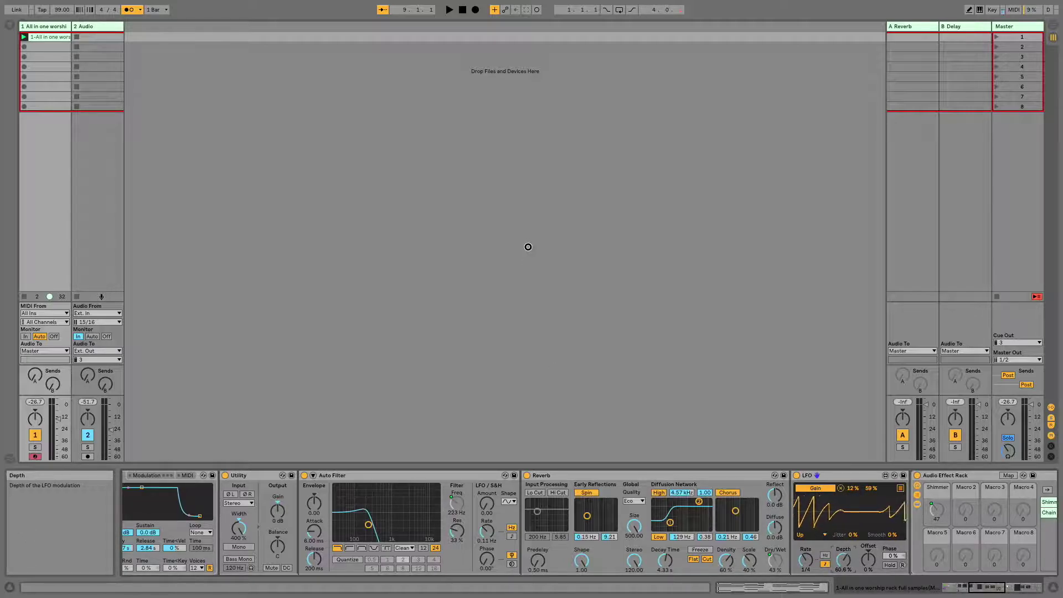
# Step: While playing, try LFO Depth at 76.4% and 44.3%, then return to the clip view
pyautogui.press('space')
pyautogui.moveTo(528, 247); pyautogui.dragTo(526, 236)
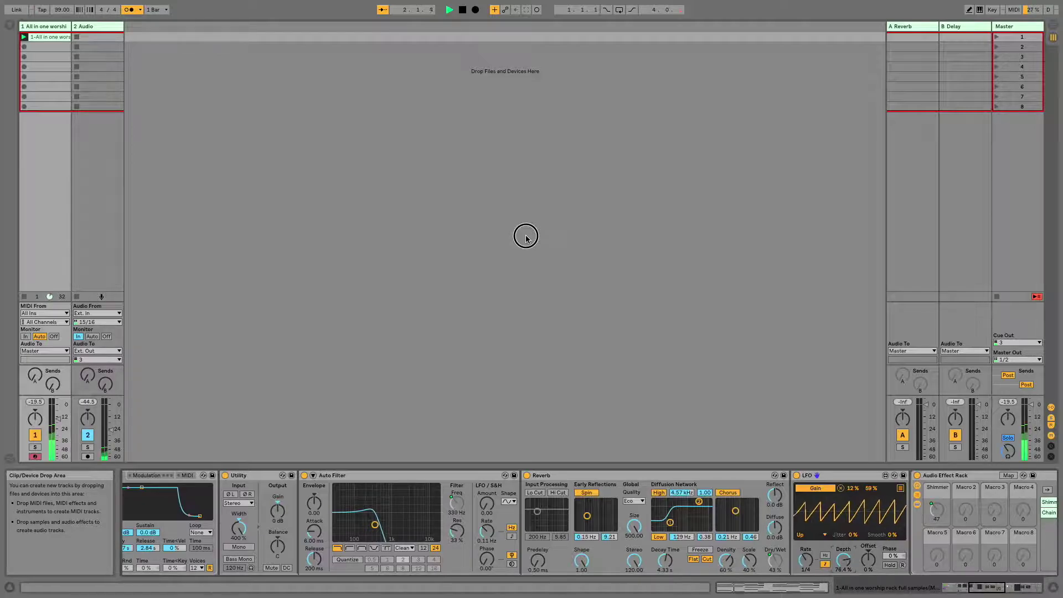
pyautogui.moveTo(526, 236); pyautogui.dragTo(531, 277)
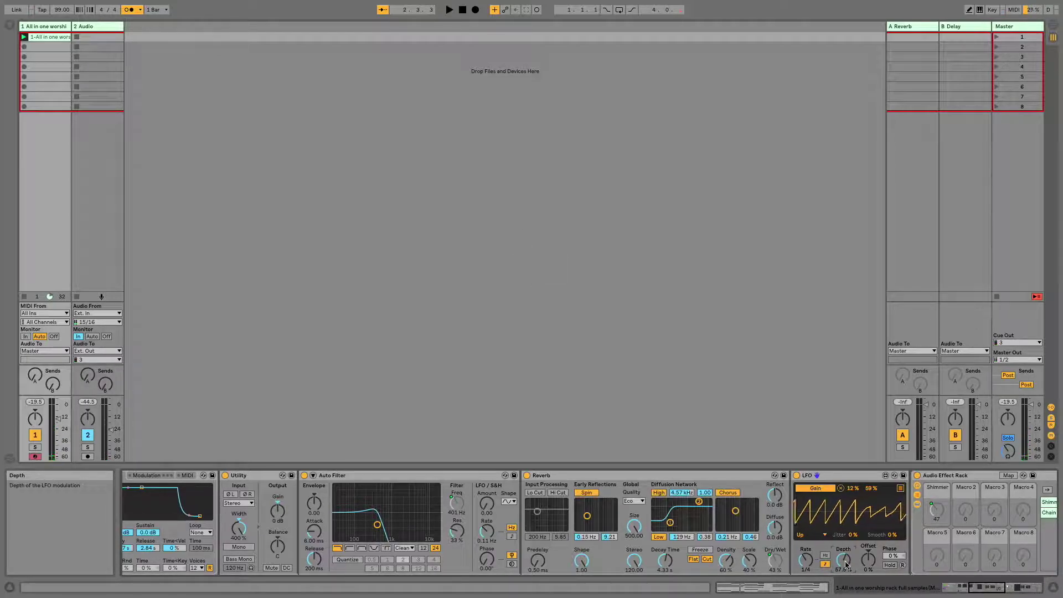
pyautogui.hotkey('shift', 'Tab')
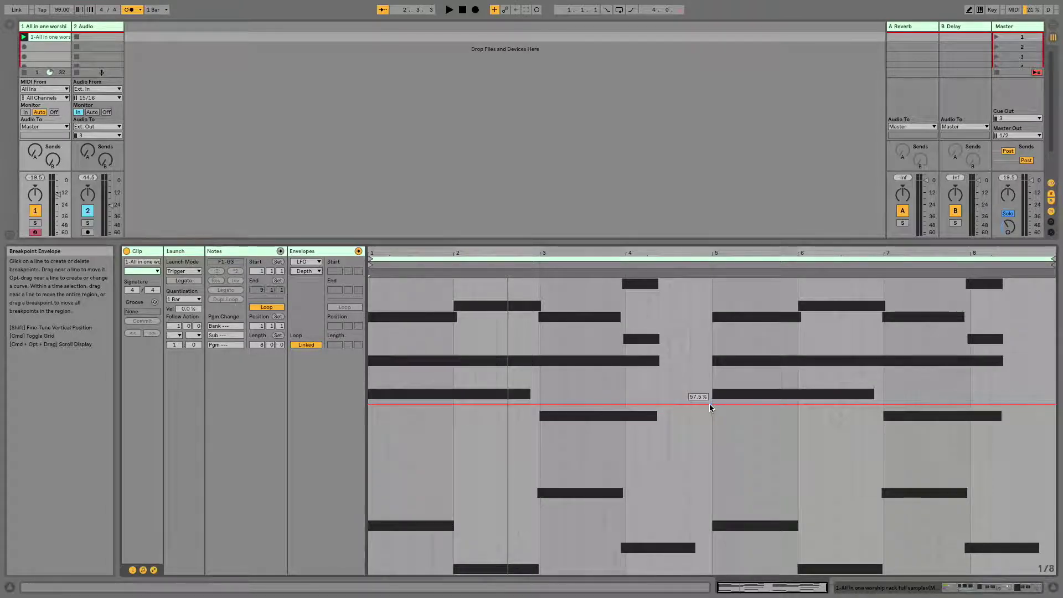
# Step: Hold LFO Depth at zero, then raise it to 47.9% with a rise to bar 5
pyautogui.click(403, 408)
pyautogui.moveTo(406, 402); pyautogui.dragTo(406, 574)
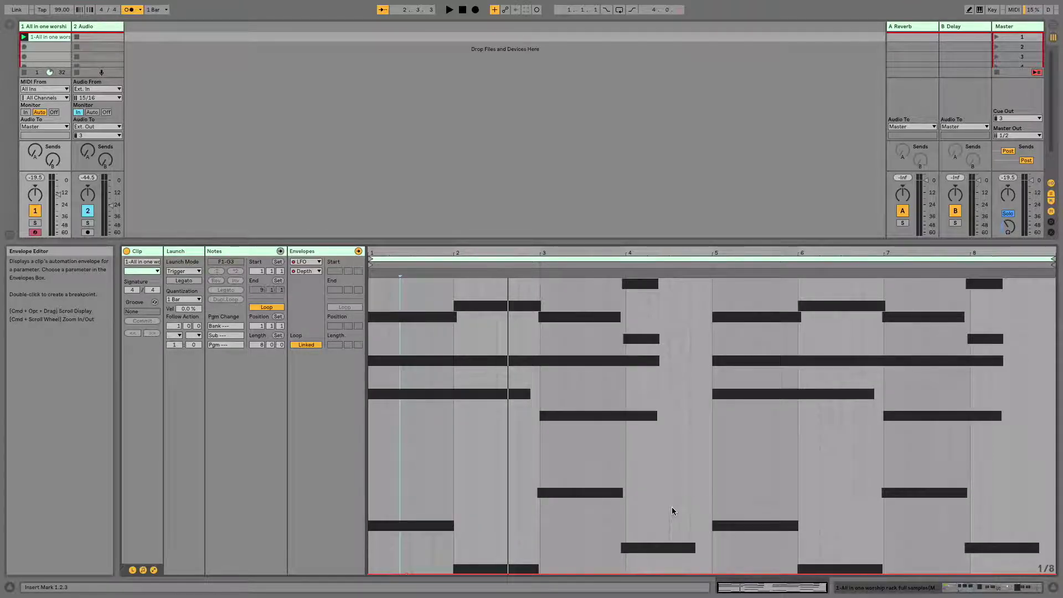
pyautogui.moveTo(669, 505); pyautogui.dragTo(1054, 502)
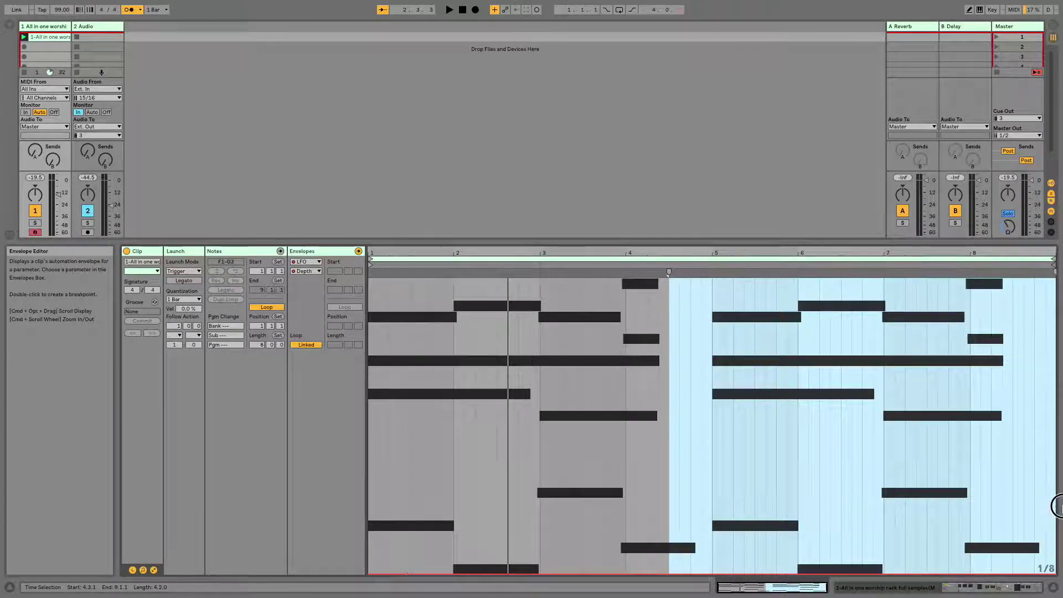
pyautogui.moveTo(717, 565); pyautogui.dragTo(717, 428)
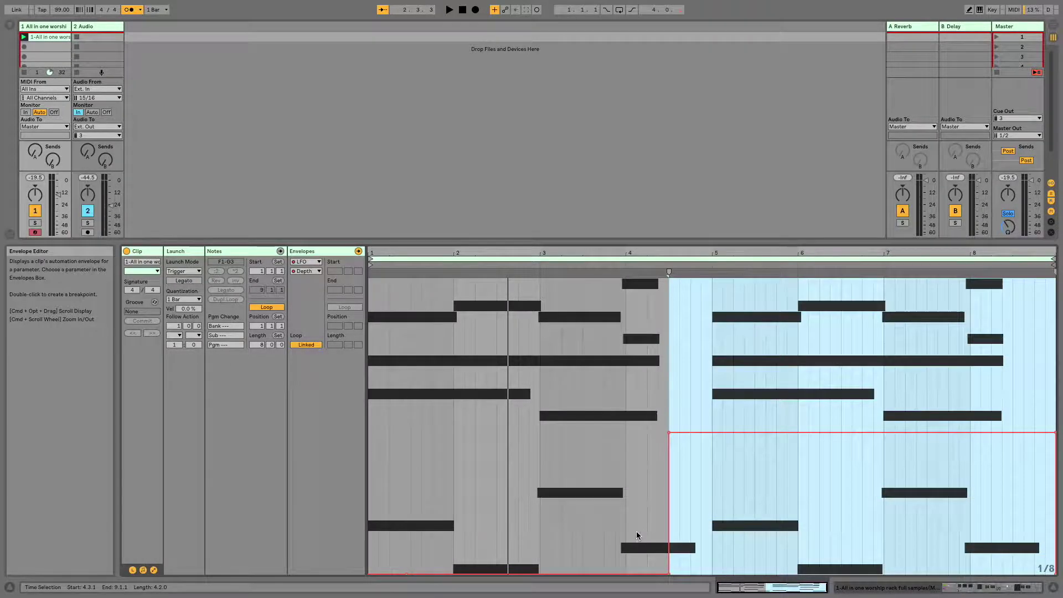
pyautogui.click(636, 536)
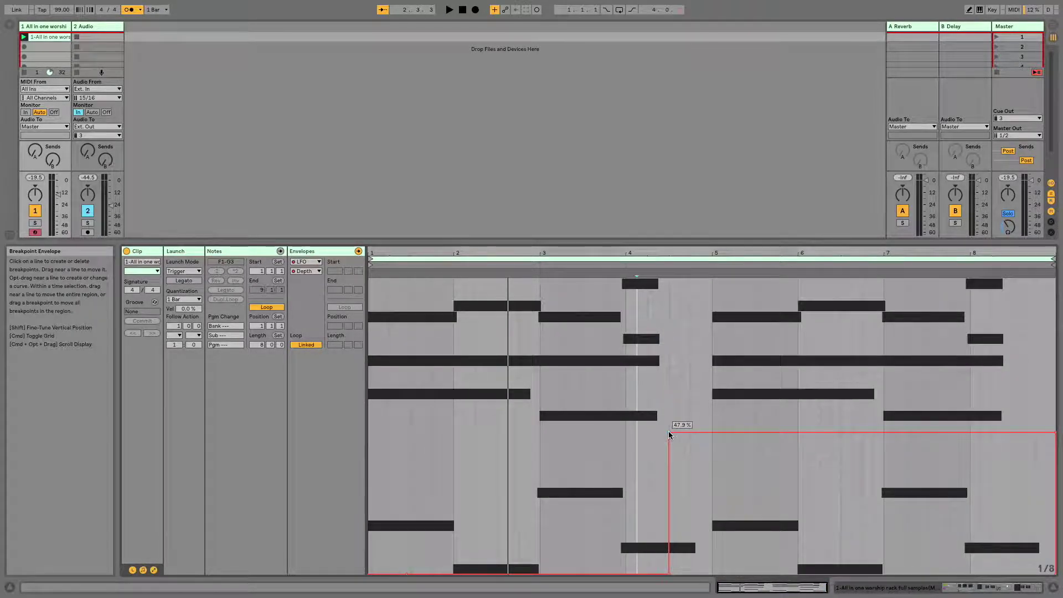
pyautogui.moveTo(669, 433); pyautogui.dragTo(712, 439)
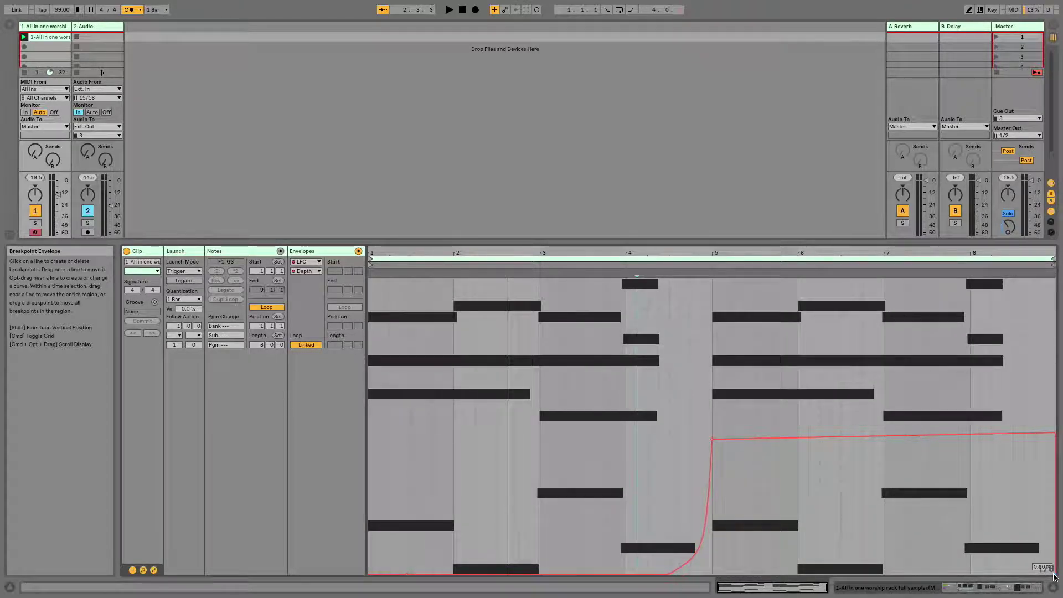
# Step: Play the envelope back, then raise the final breakpoint for a gradual climb to the end
pyautogui.press('space')
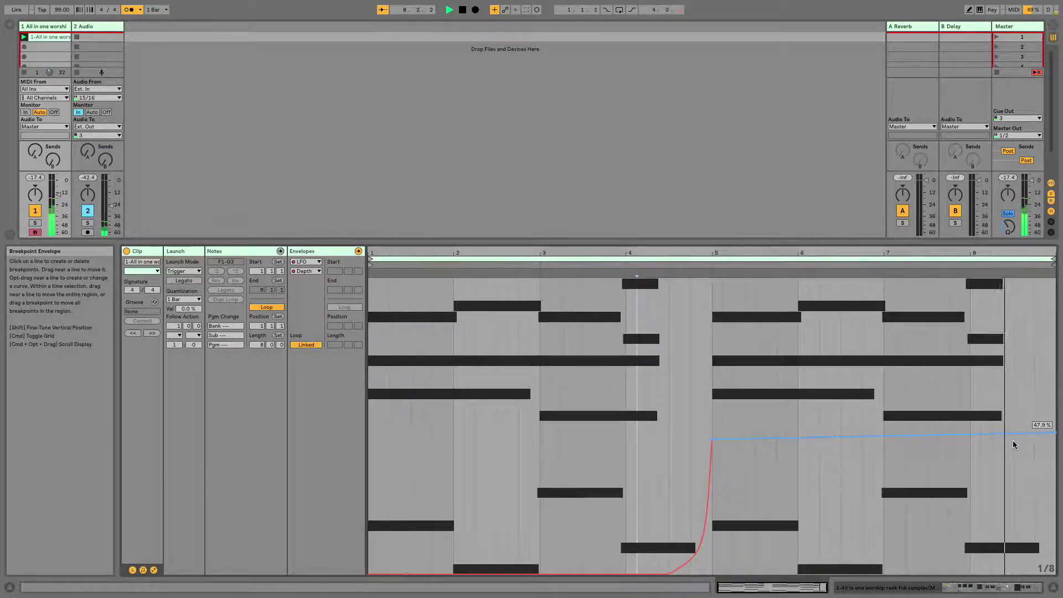
pyautogui.press('space')
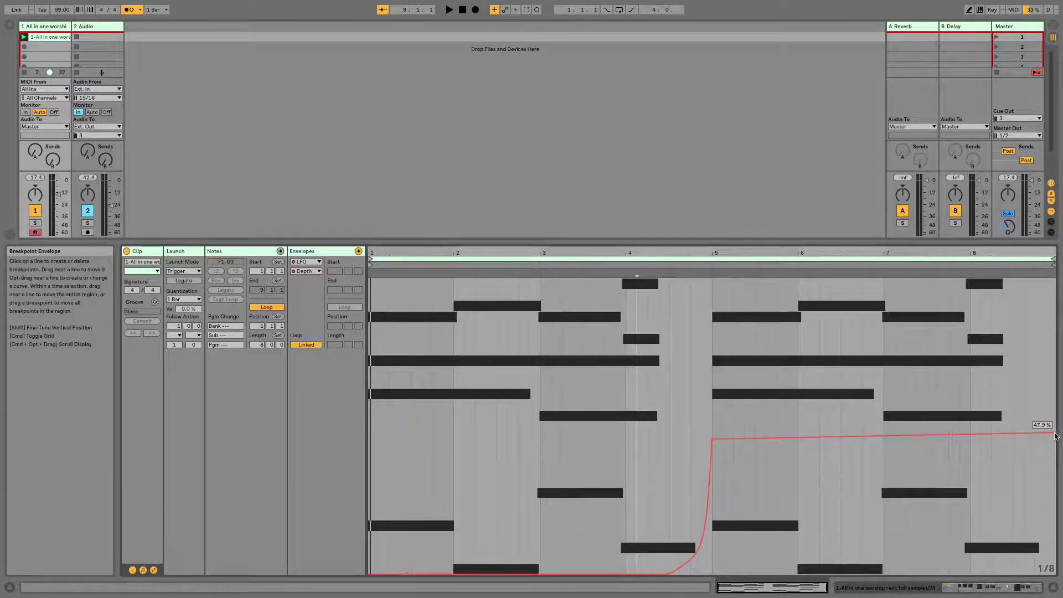
pyautogui.moveTo(1054, 419); pyautogui.dragTo(1054, 383)
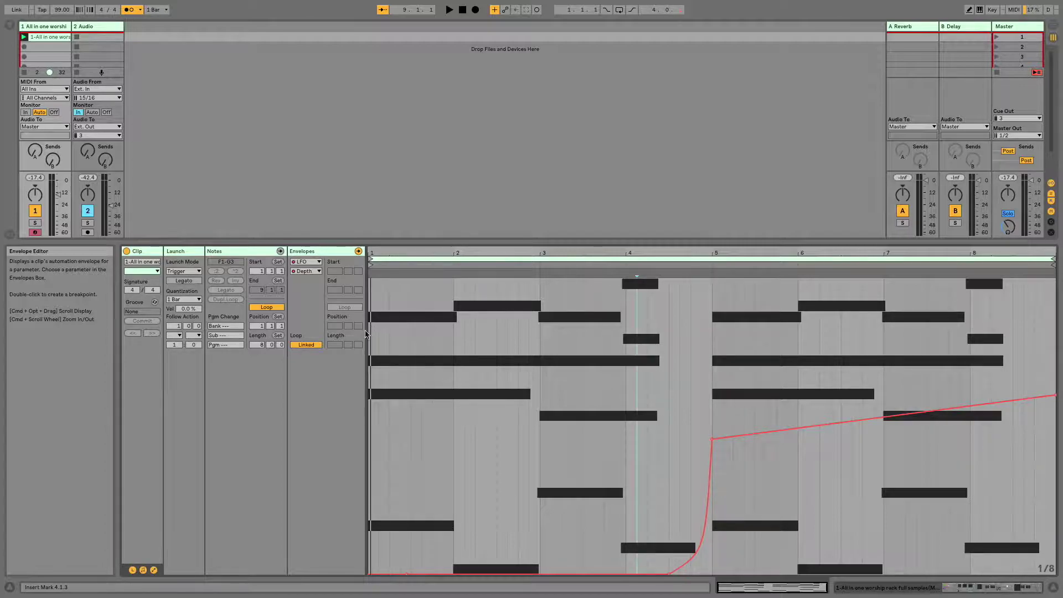
# Step: Set the LFO Depth envelope to Unlinked and turn its Loop off so it shows Region
pyautogui.click(303, 345)
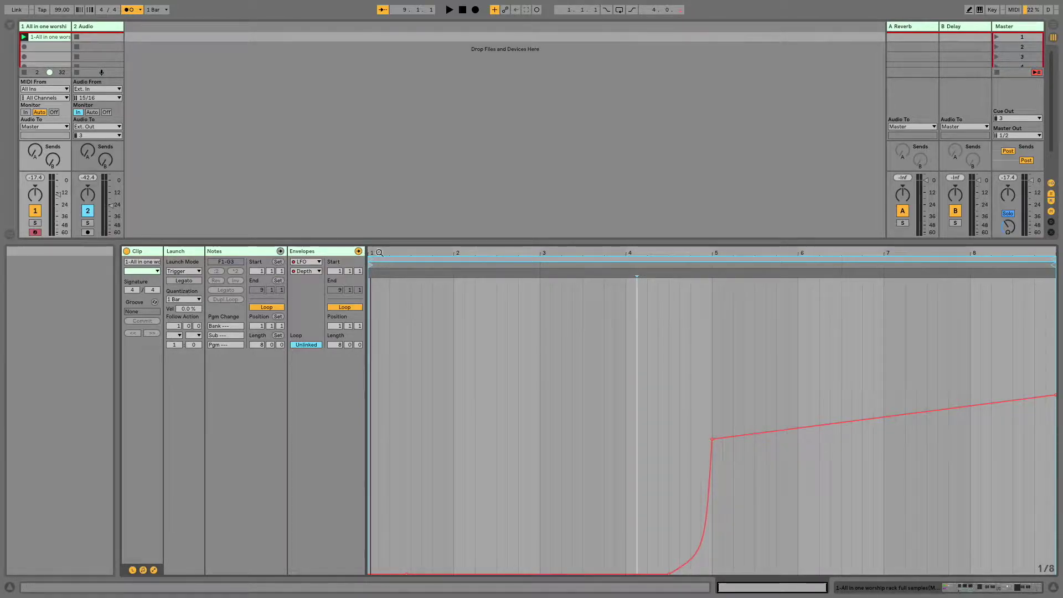
pyautogui.click(300, 345)
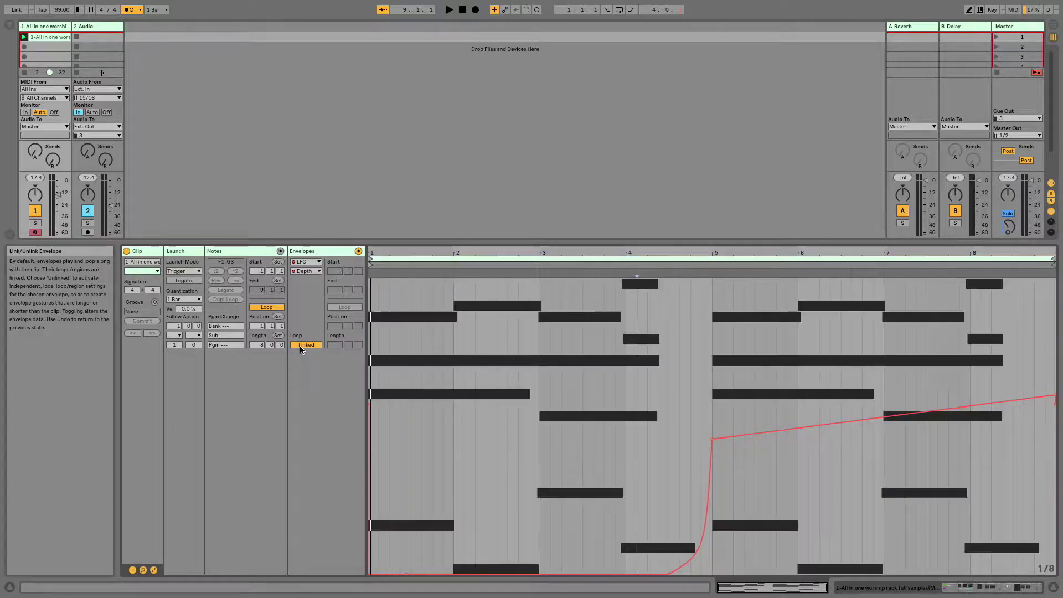
pyautogui.click(300, 345)
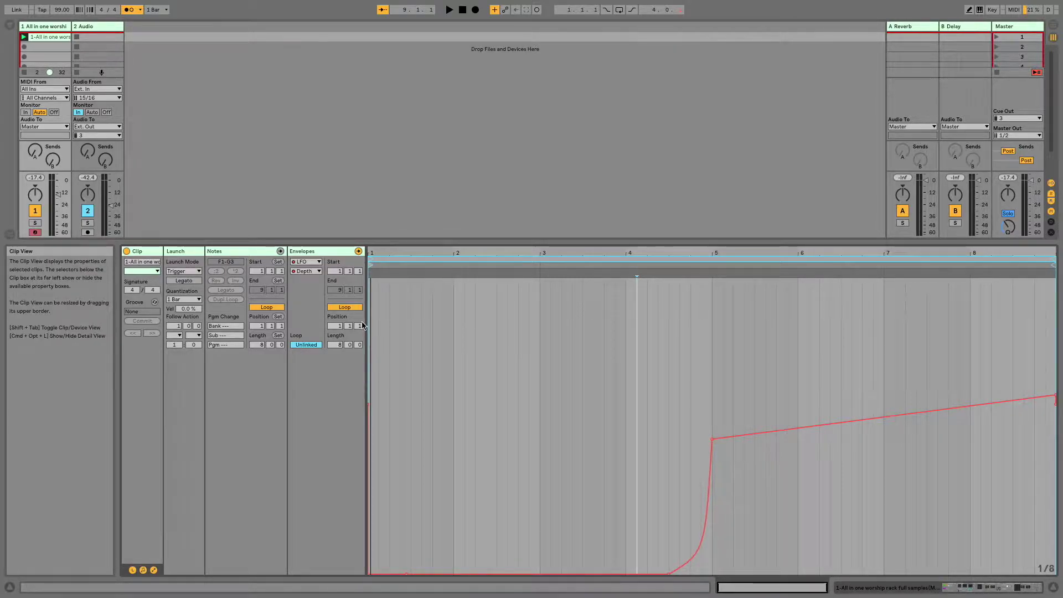
pyautogui.click(354, 306)
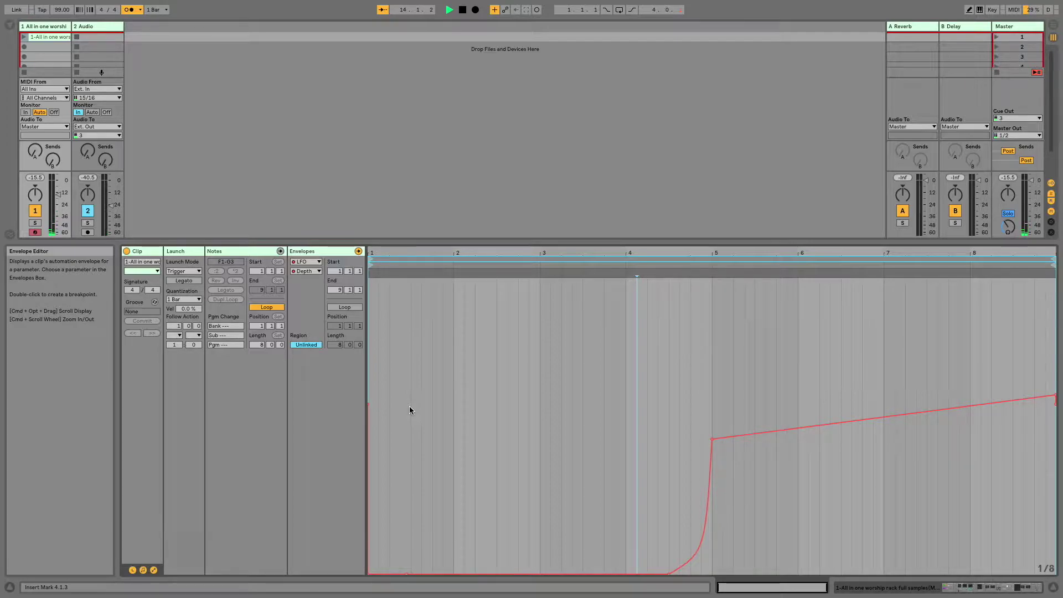
# Step: Select the rack's Pad Filter envelope, unlink it, and move its loop start to 7.3.3
pyautogui.click(316, 267)
pyautogui.click(312, 274)
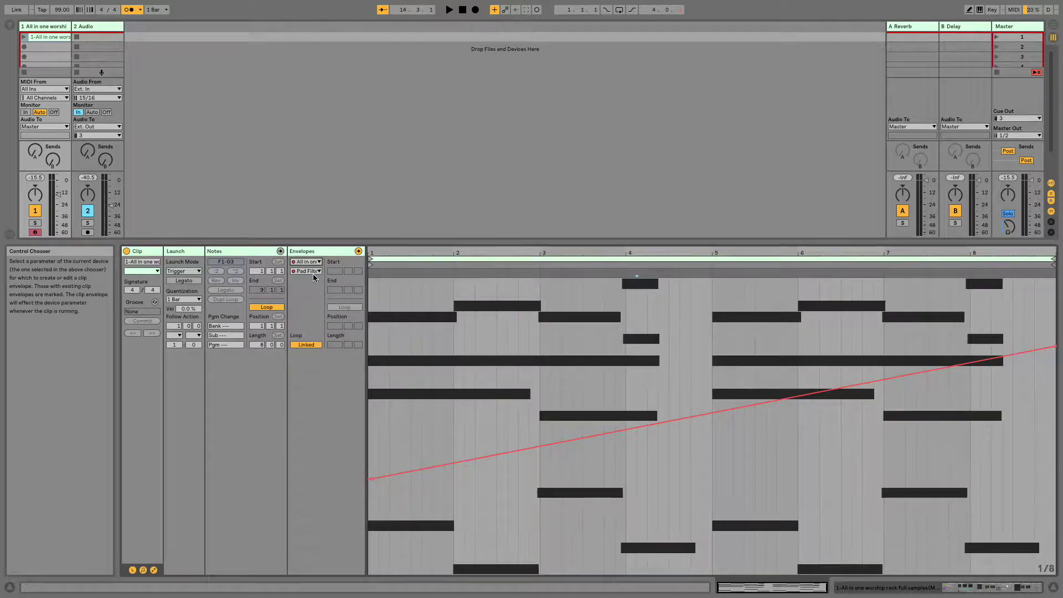
pyautogui.click(305, 344)
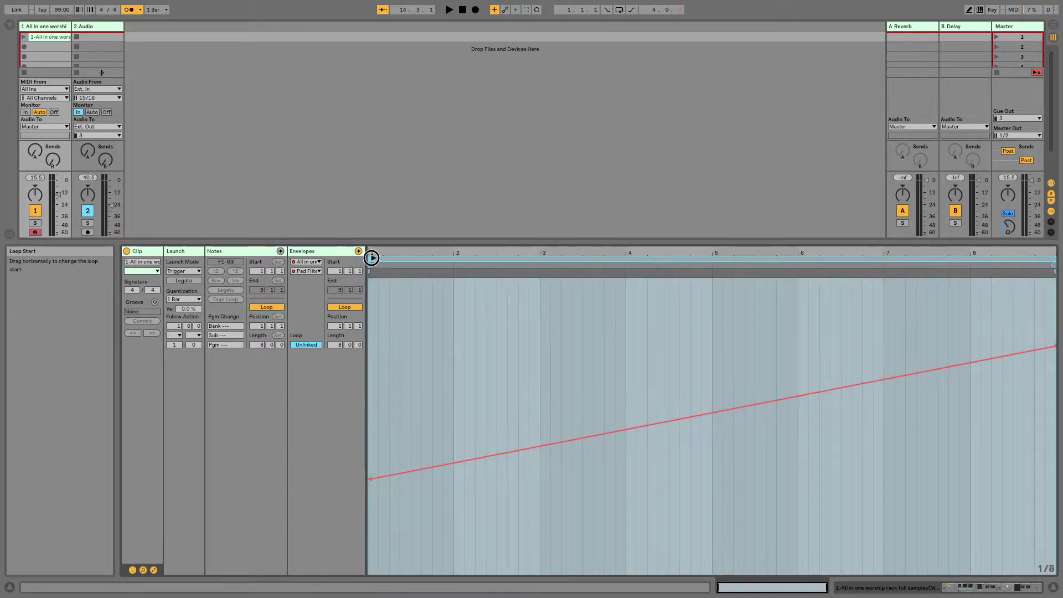
pyautogui.moveTo(371, 258)
pyautogui.mouseDown()
pyautogui.moveTo(963, 258)
pyautogui.moveTo(916, 258)
pyautogui.mouseUp()
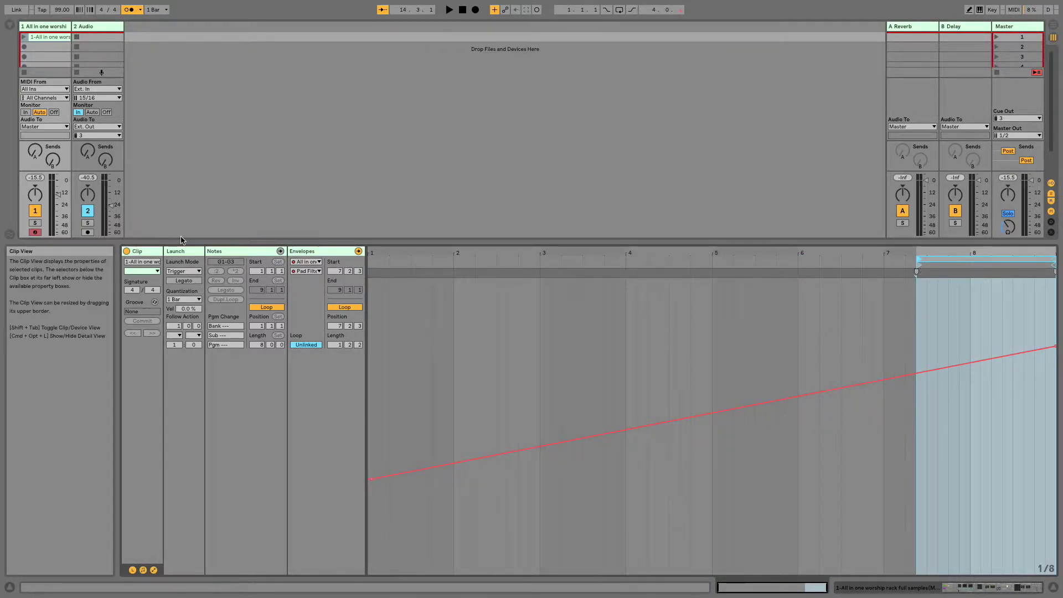
# Step: Check the clip's MIDI notes, then go back to the envelope editor
pyautogui.click(227, 251)
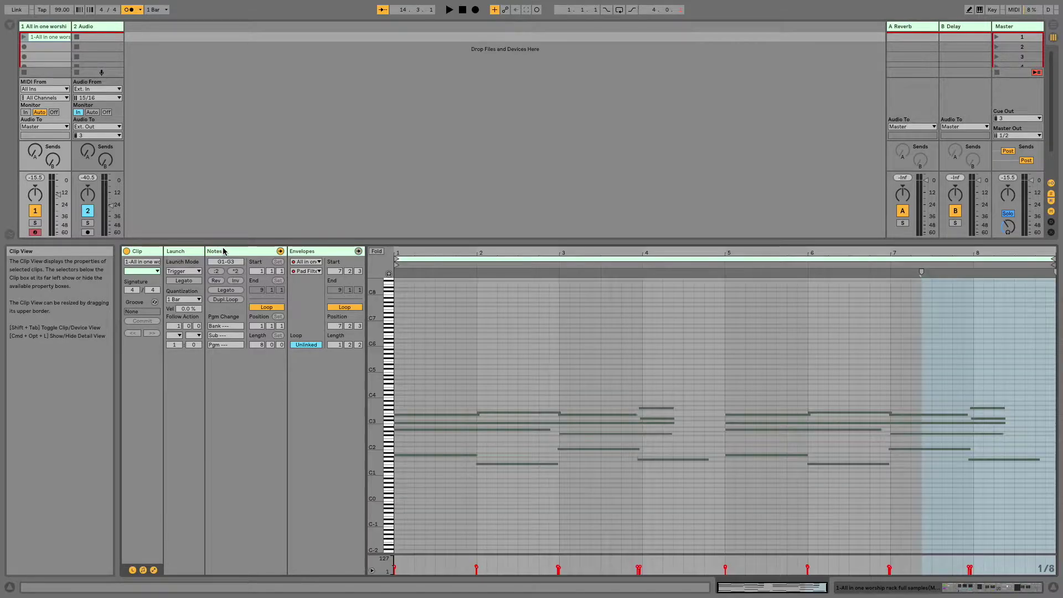
pyautogui.click(305, 252)
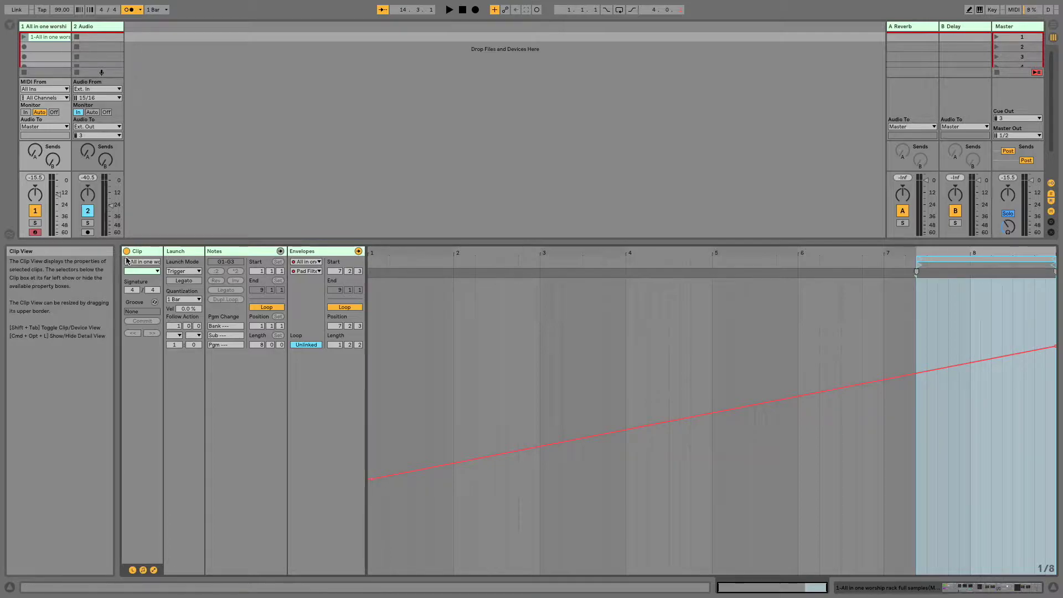
pyautogui.click(314, 271)
# Step: Show the LFO Depth envelope, turn on its Loop, and set the loop start to 4.4.1
pyautogui.click(315, 271)
pyautogui.click(308, 261)
pyautogui.click(328, 328)
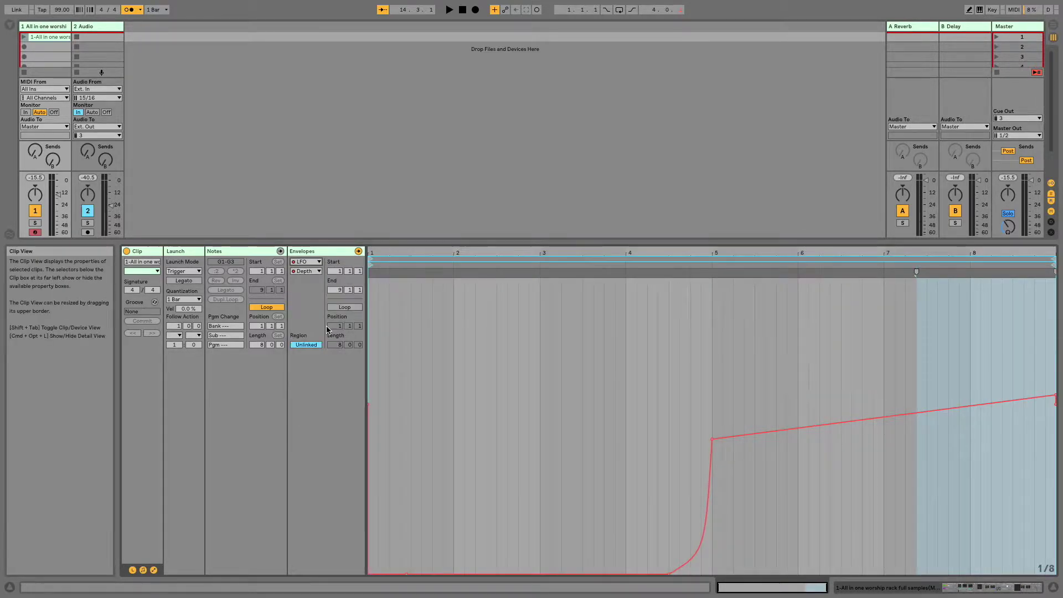
pyautogui.click(345, 306)
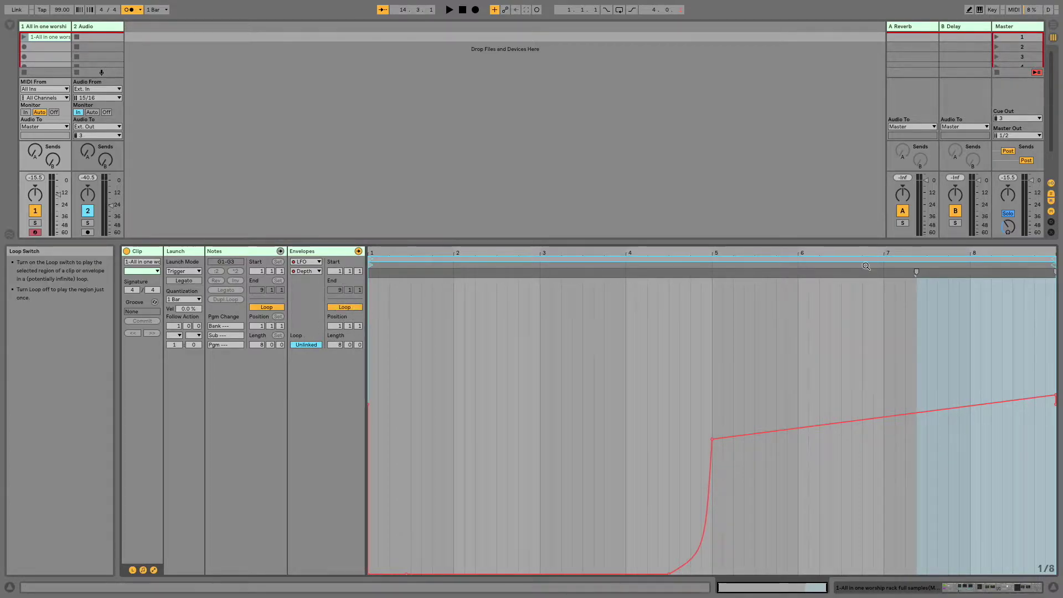
pyautogui.moveTo(369, 264); pyautogui.dragTo(711, 284)
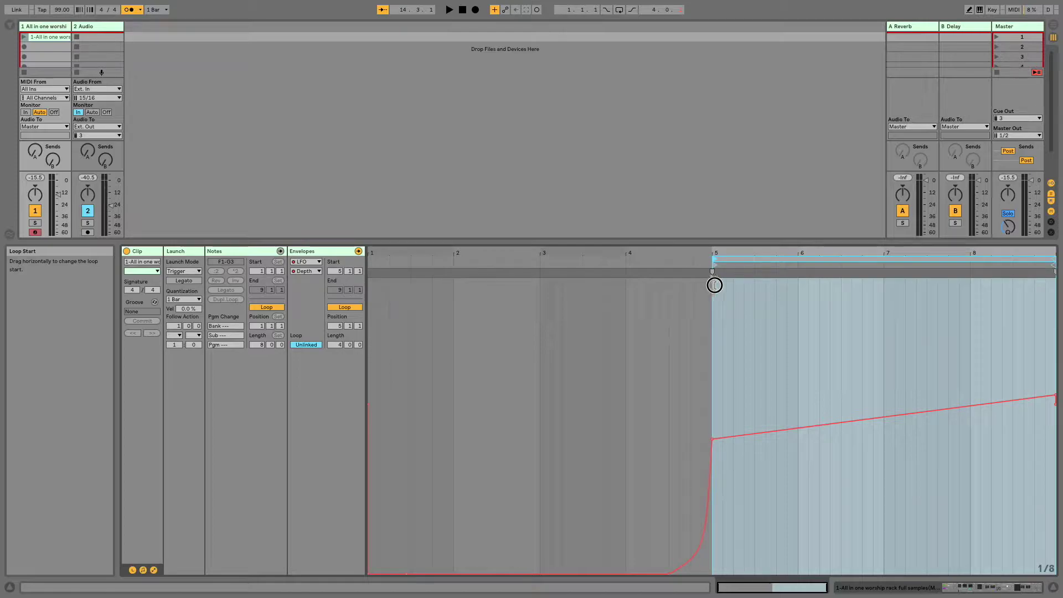
pyautogui.moveTo(697, 288); pyautogui.dragTo(686, 288)
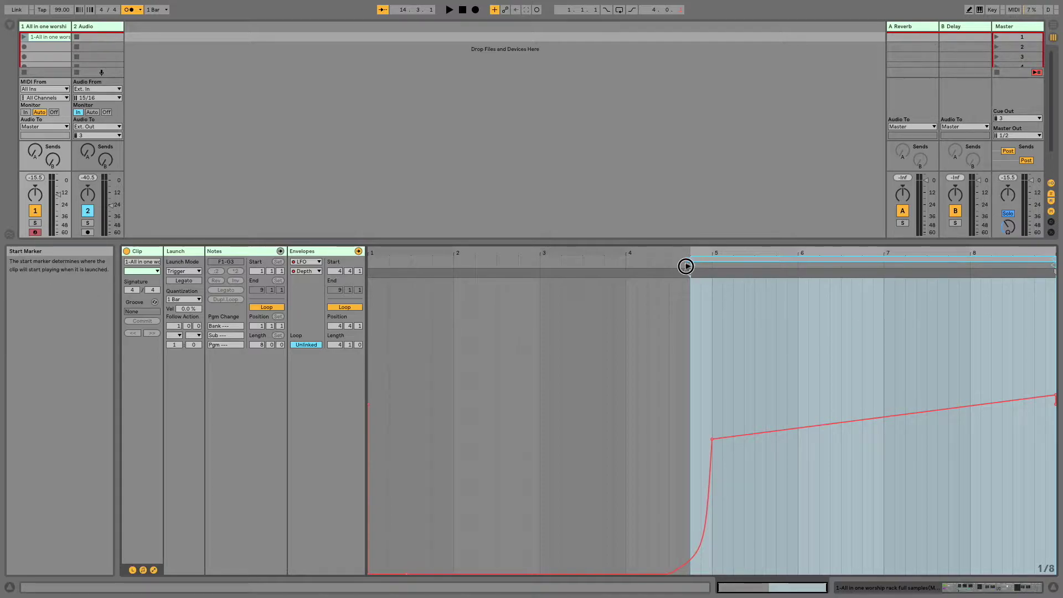
# Step: Move the envelope start marker to bar 1 and launch scene 1 to play
pyautogui.moveTo(688, 266); pyautogui.dragTo(320, 282)
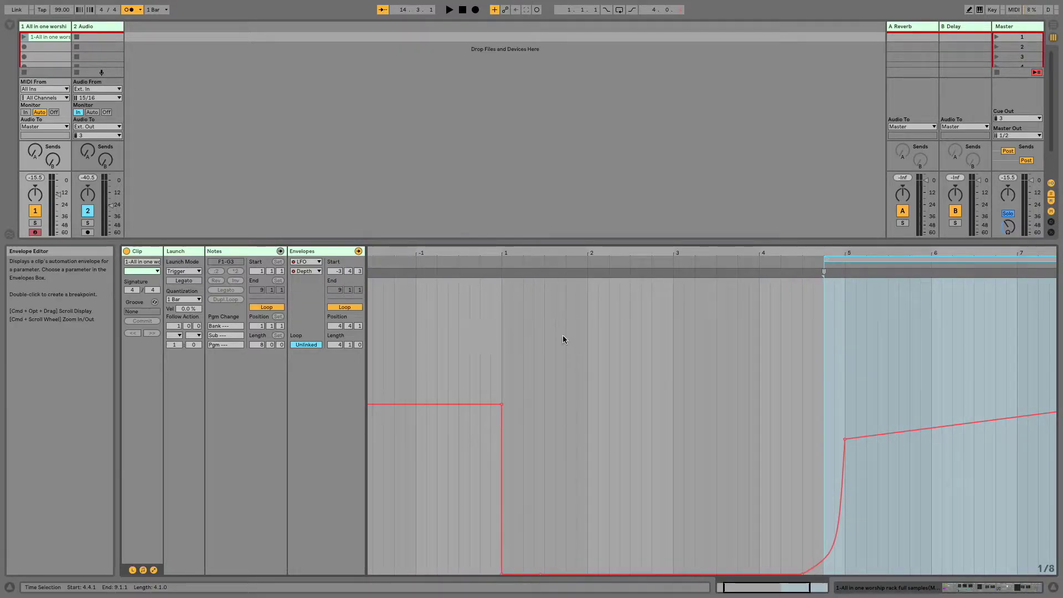
pyautogui.hscroll(-2, 507, 339)
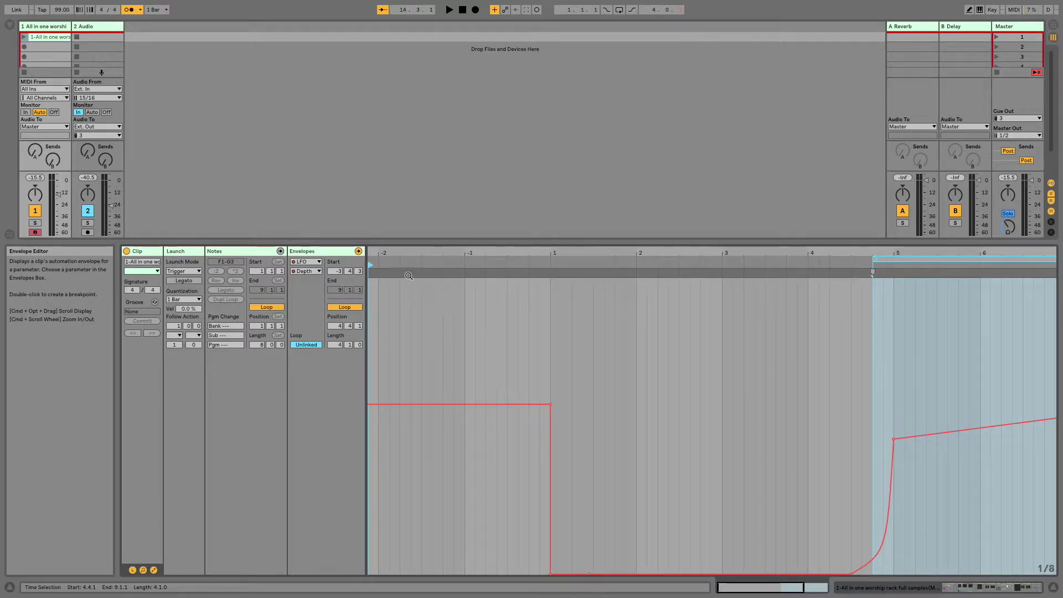
pyautogui.moveTo(370, 265)
pyautogui.mouseDown()
pyautogui.moveTo(592, 268)
pyautogui.moveTo(546, 273)
pyautogui.mouseUp()
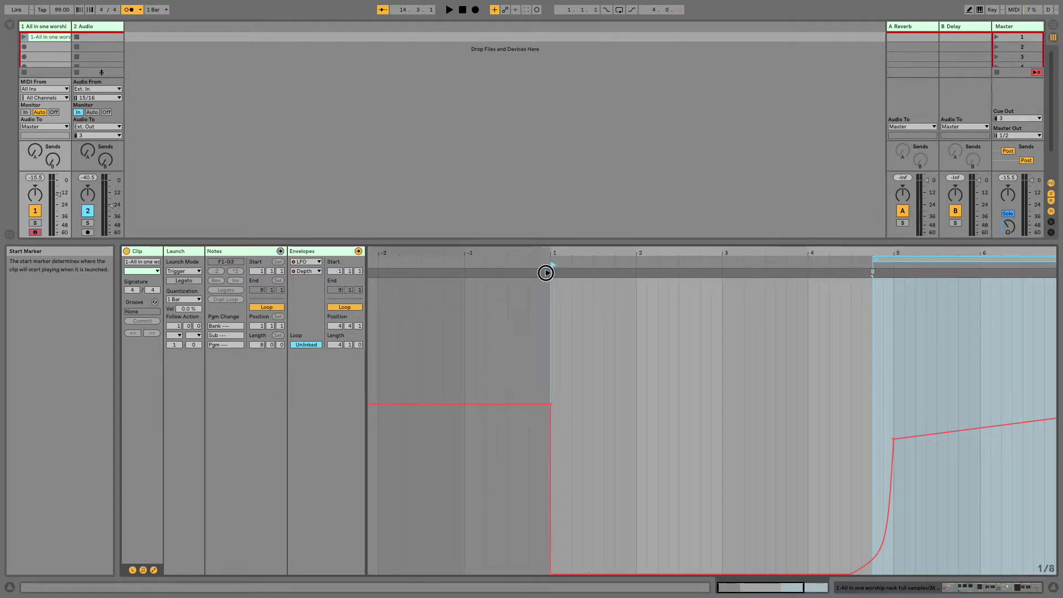
pyautogui.click(997, 37)
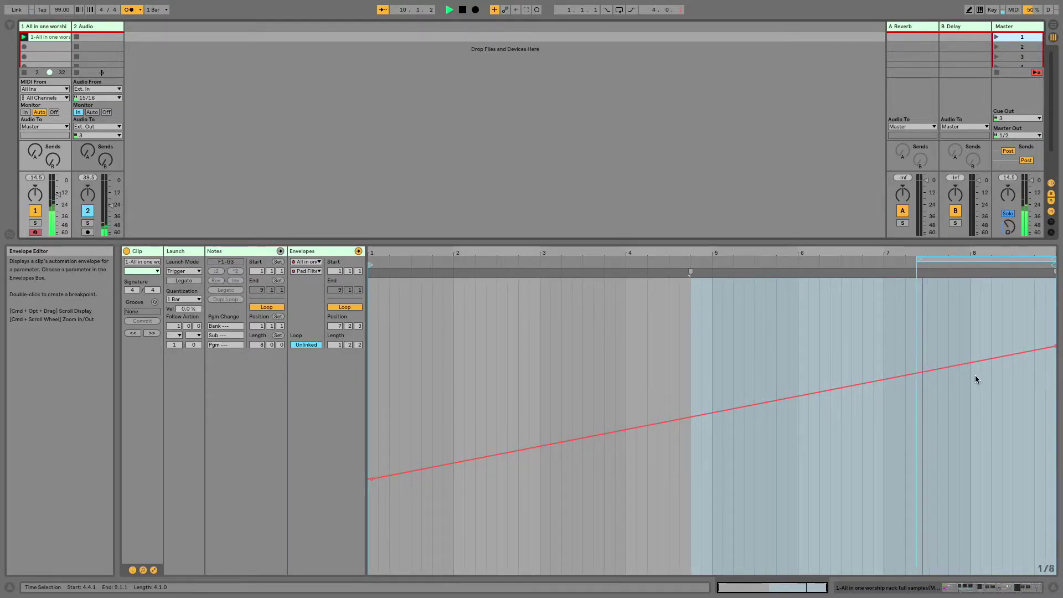
# Step: Choose LFO in the Envelopes device chooser to display its Depth envelope
pyautogui.click(306, 270)
pyautogui.click(308, 261)
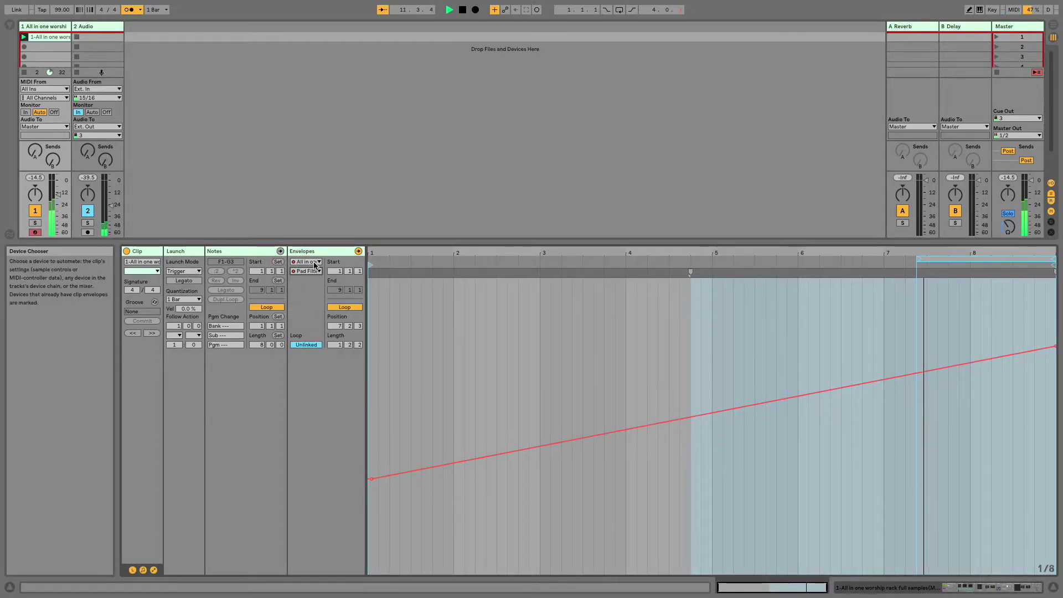
pyautogui.click(307, 261)
pyautogui.click(310, 263)
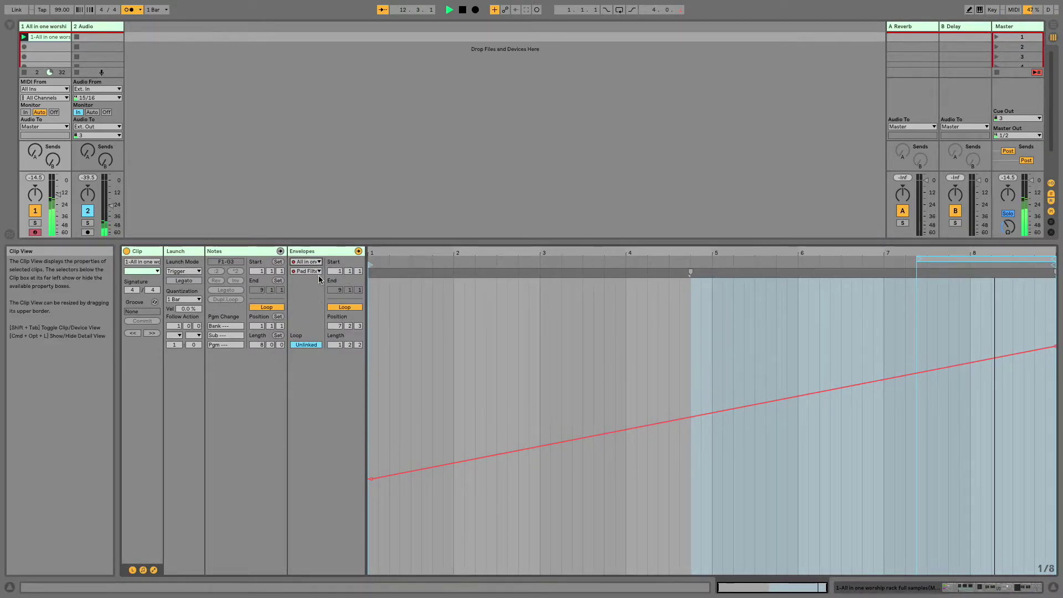
pyautogui.click(310, 263)
pyautogui.click(310, 327)
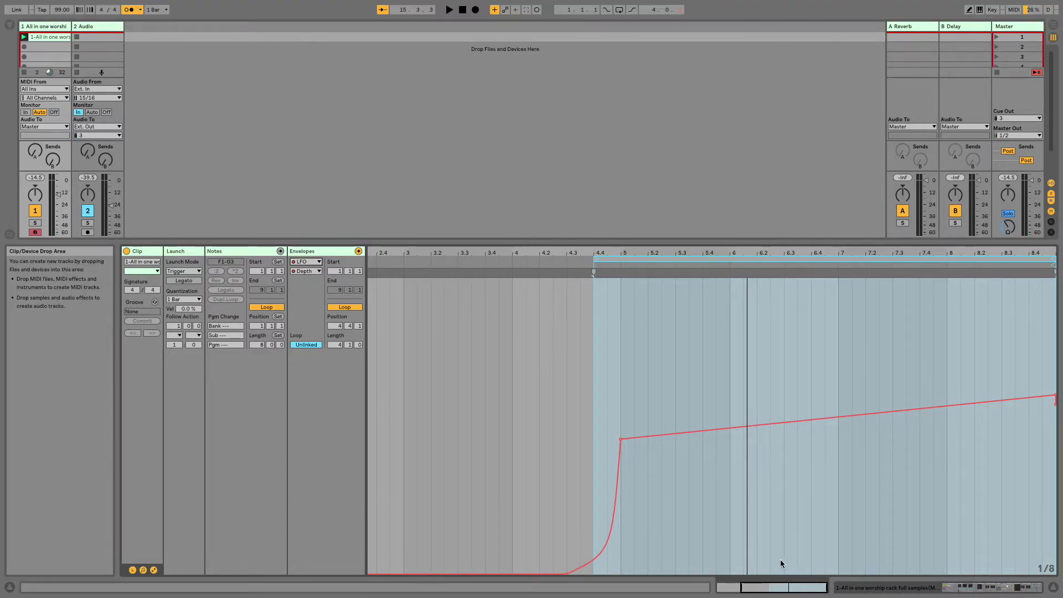
pyautogui.moveTo(860, 3)
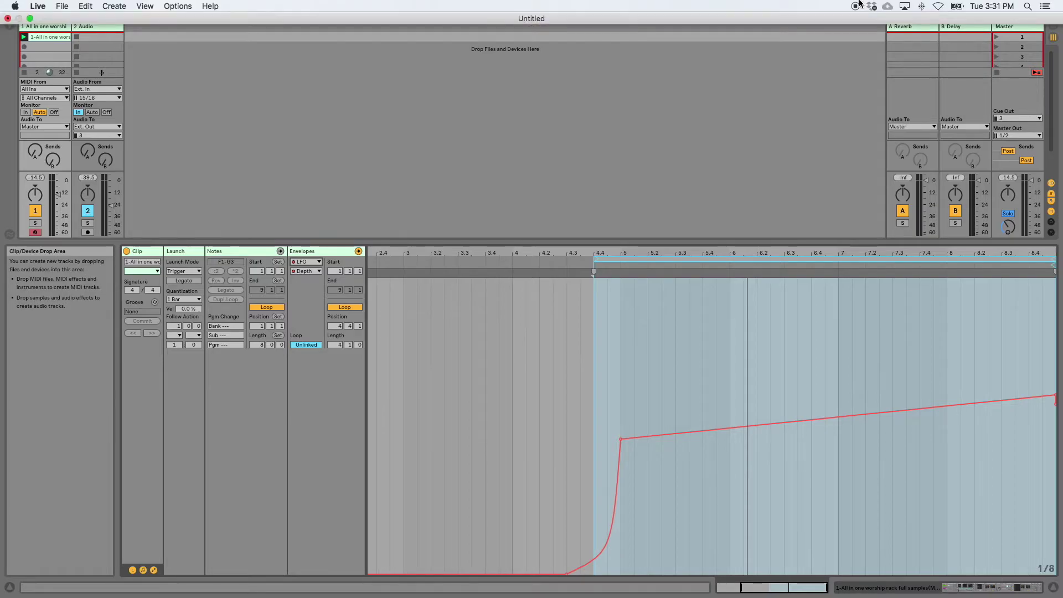